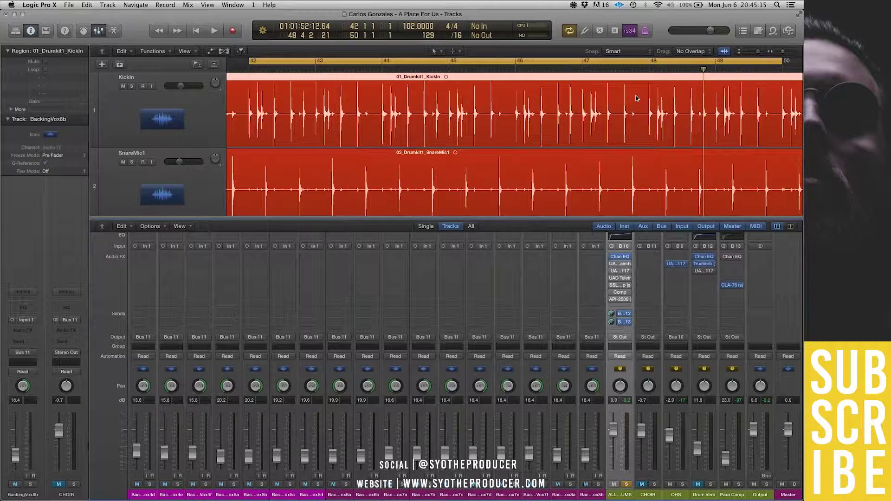
key("ctrl+m")
key("ctrl+m")
key("ctrl+m")
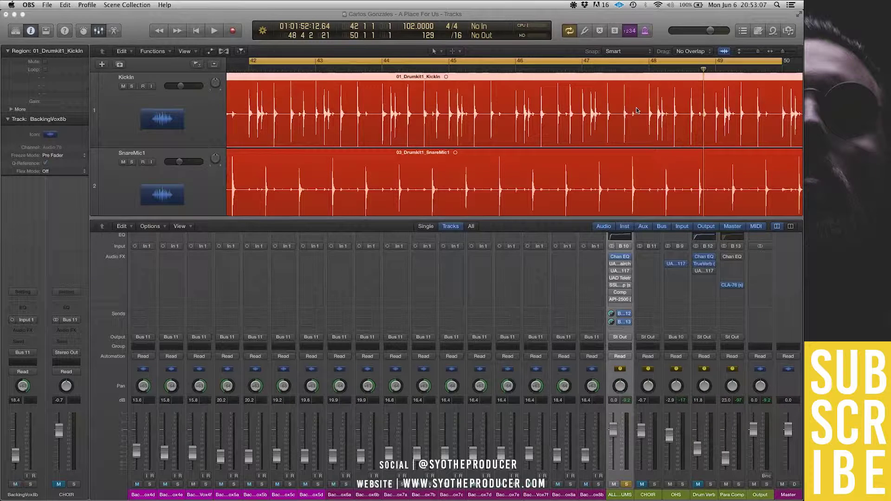
key("ctrl+m")
Step: Inspect the drum bus's Bus 13 send mode and the CLA-76 compressor settings on the Para Comp channel
left_click(630, 322)
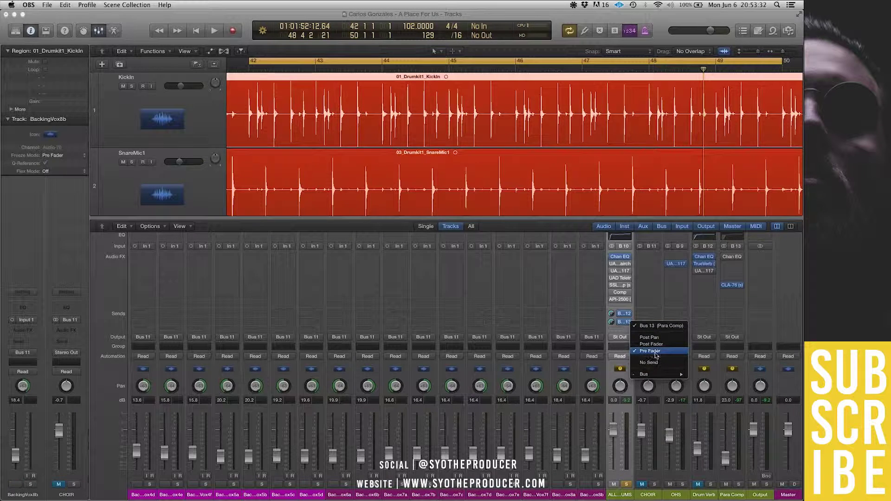
left_click(744, 315)
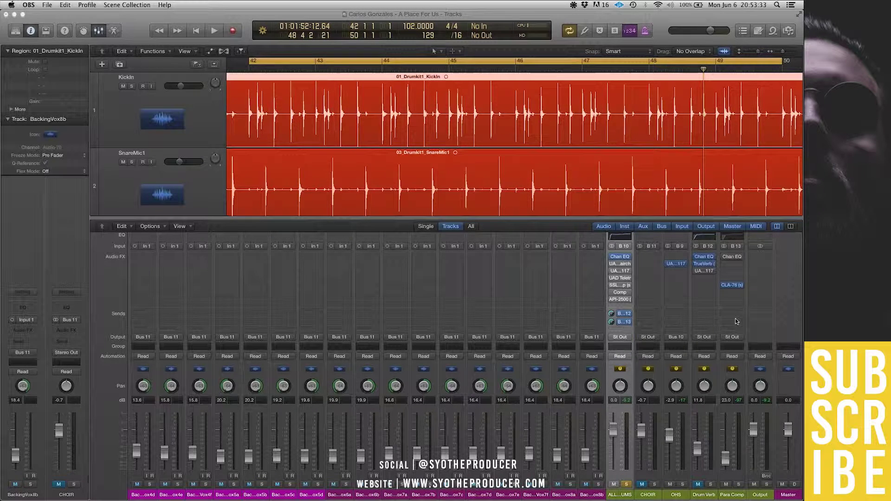
left_click(731, 285)
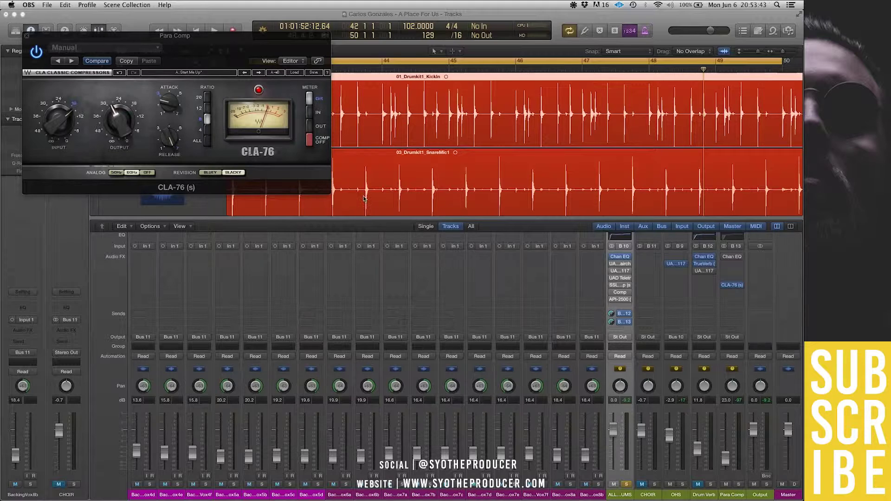
left_click(25, 36)
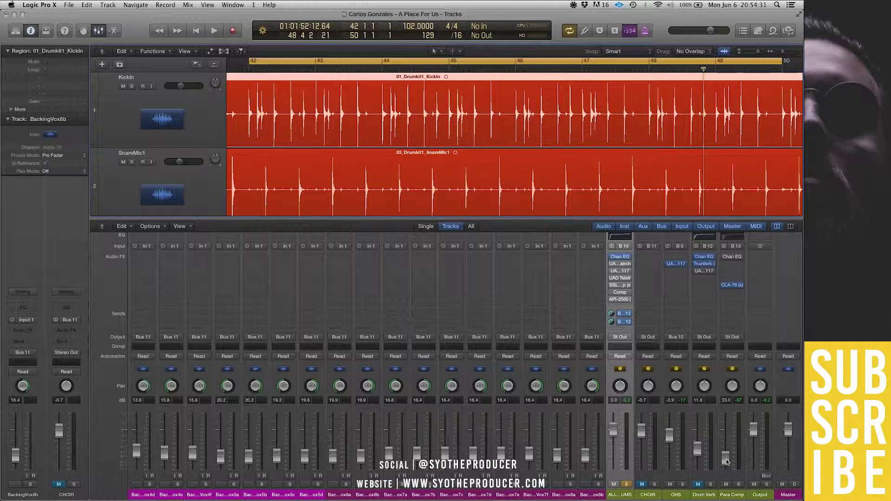
Step: Play the drums with Para Comp muted, and blend it in from its lowest level up to -6.0 dB
left_click(725, 484)
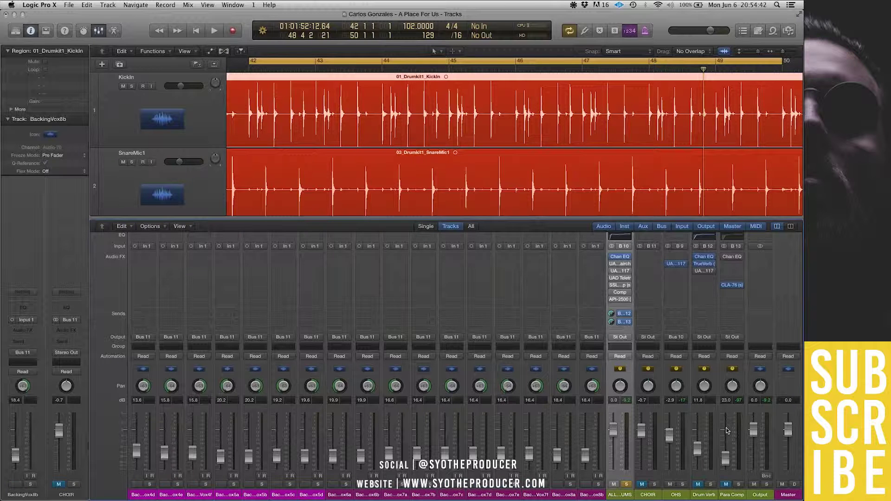
key("space")
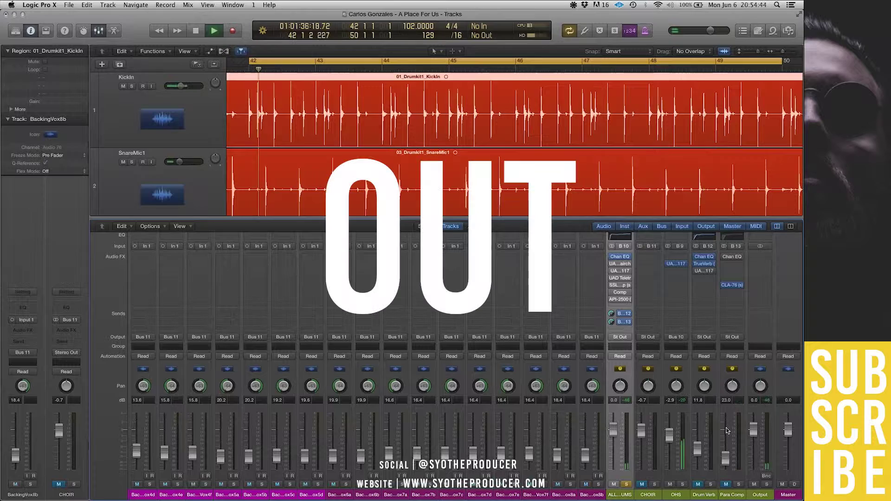
left_click_drag(728, 471, 727, 487)
left_click(725, 485)
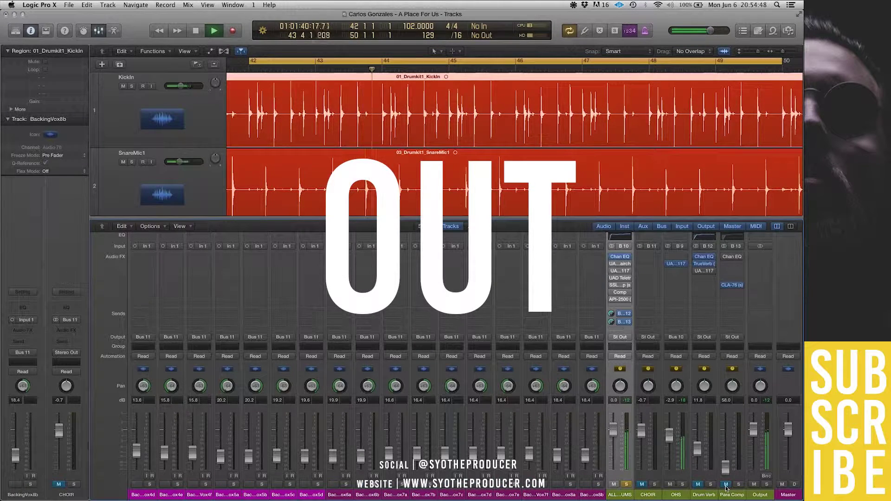
left_click_drag(725, 468, 725, 439)
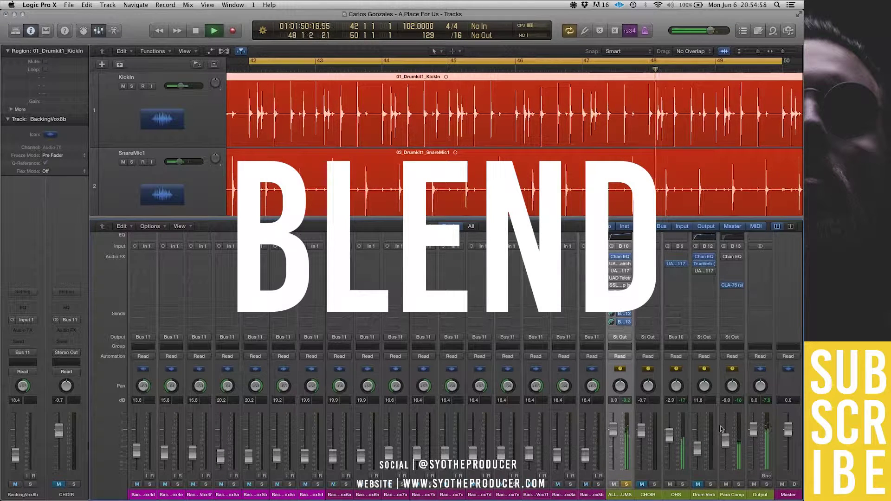
Step: Compare the drums with Para Comp muted and unmuted during playback, and lower its fader to about -10 dB
left_click(725, 485)
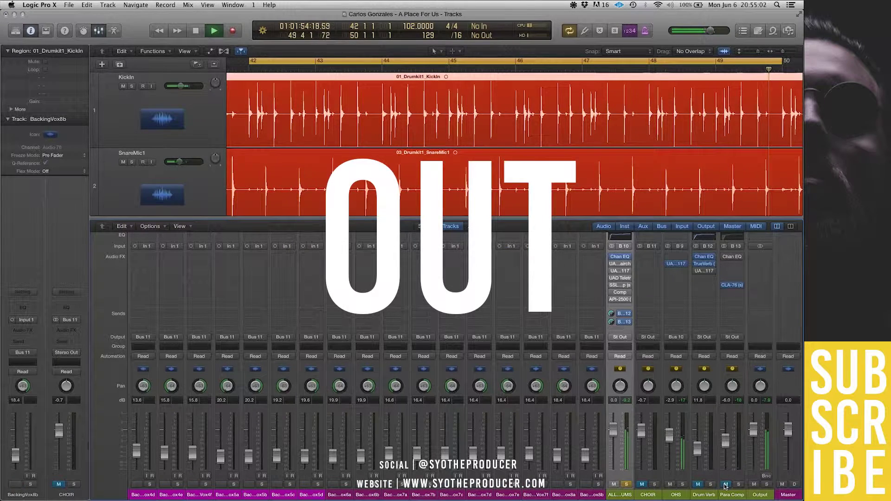
left_click(725, 484)
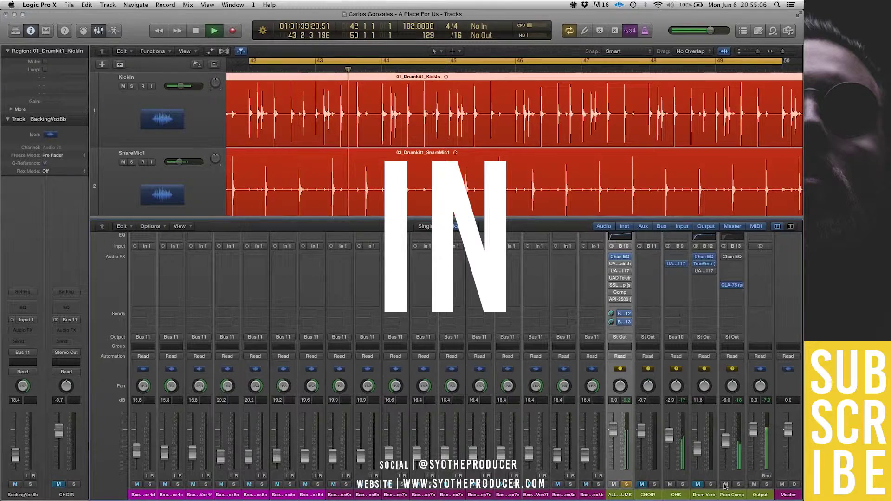
left_click(725, 485)
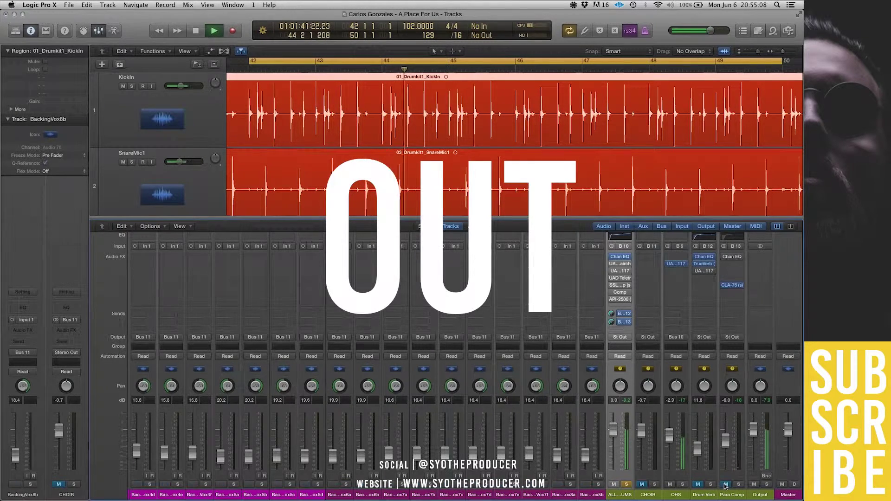
left_click(725, 484)
left_click_drag(722, 444, 722, 453)
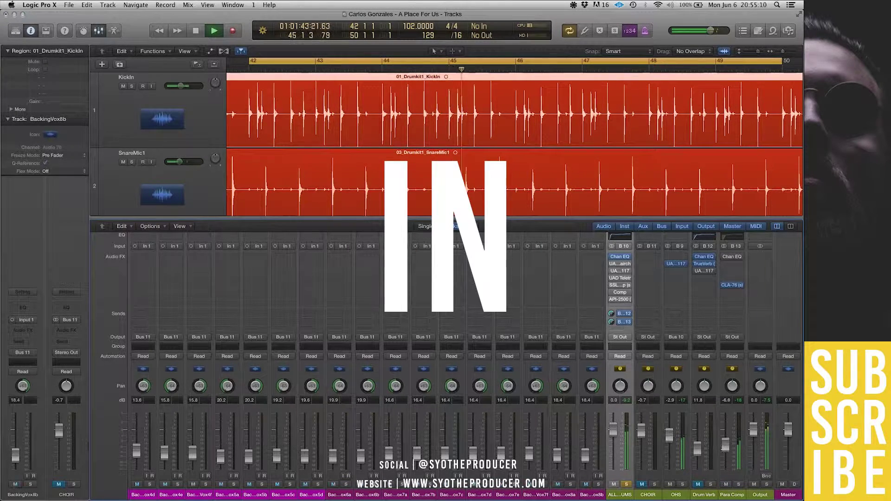
key("space")
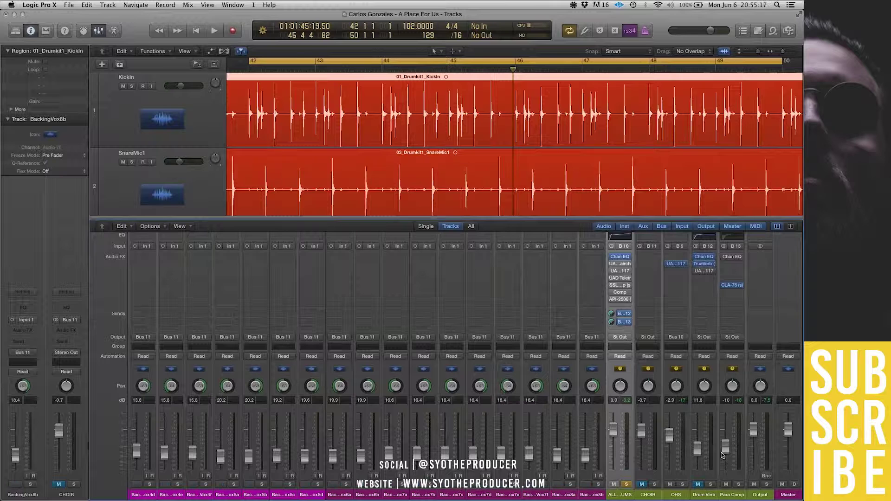
Step: Solo Para Comp instead of the drum bus, and audition it at +2.0 dB with the CLA-76 bypassed and engaged
left_click(738, 484)
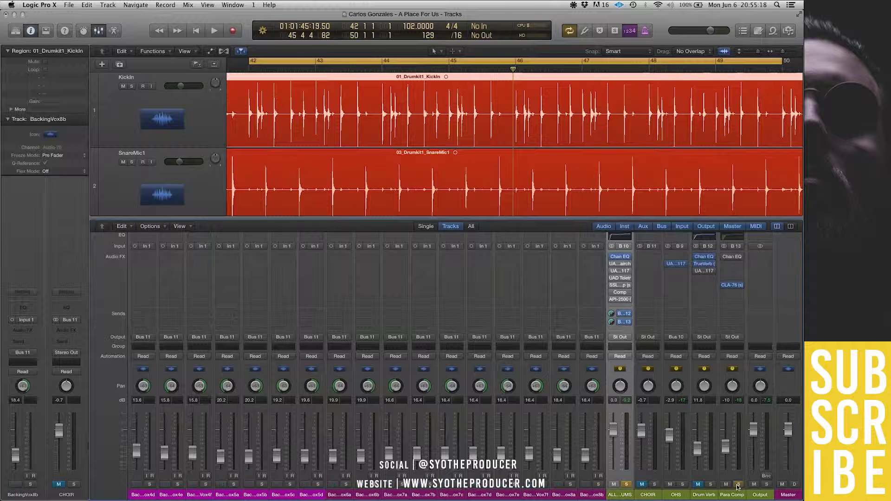
left_click(626, 485)
key("space")
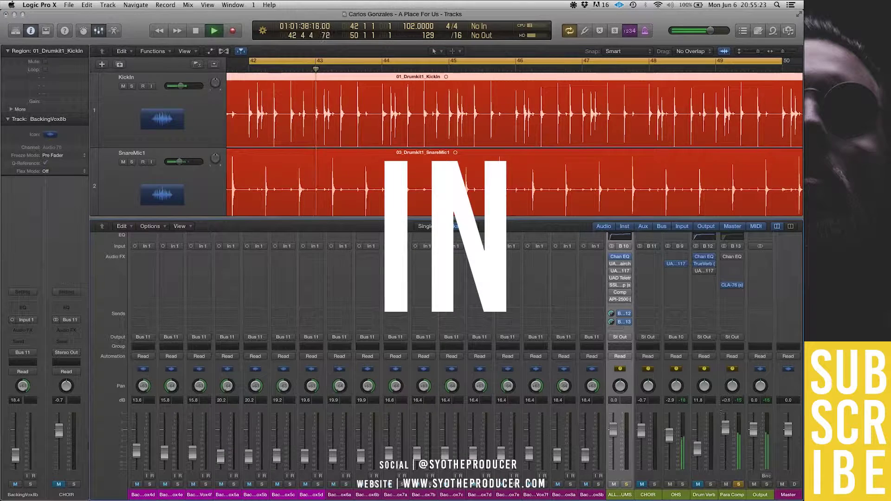
left_click(725, 286)
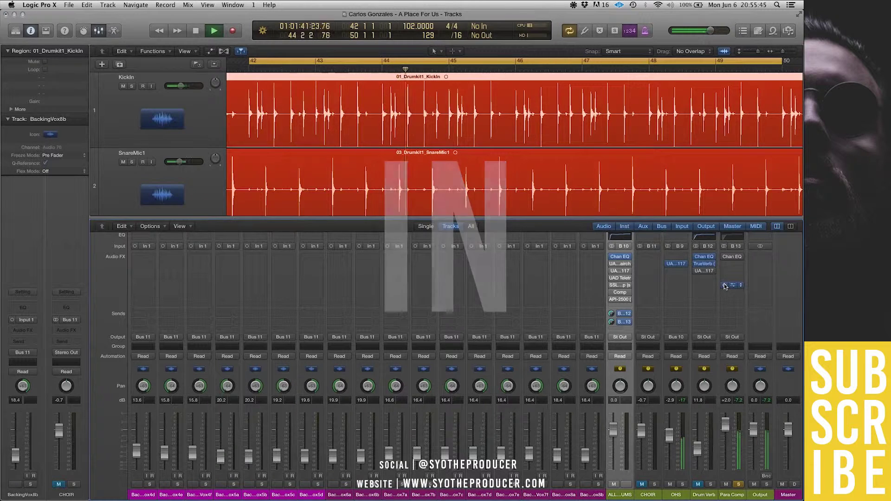
key("space")
Step: Lower the Para Comp fader to -16.2 dB and solo the drum bus again
left_click_drag(725, 424, 725, 457)
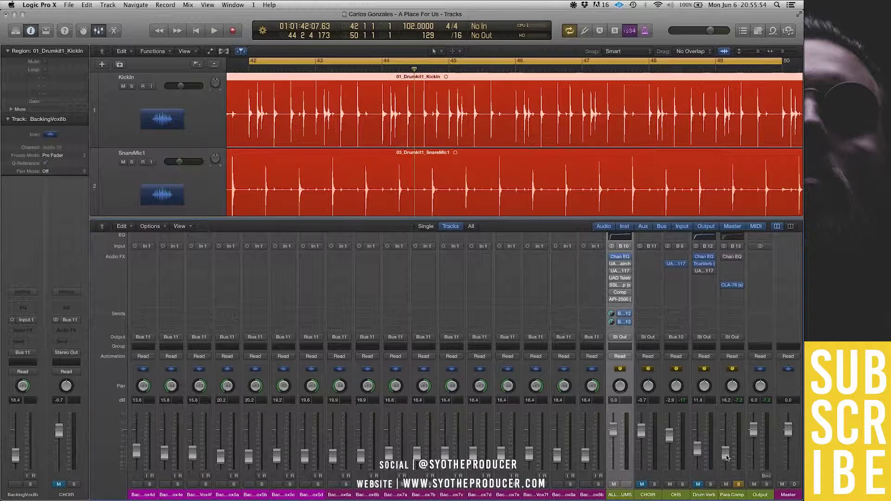
left_click(626, 484)
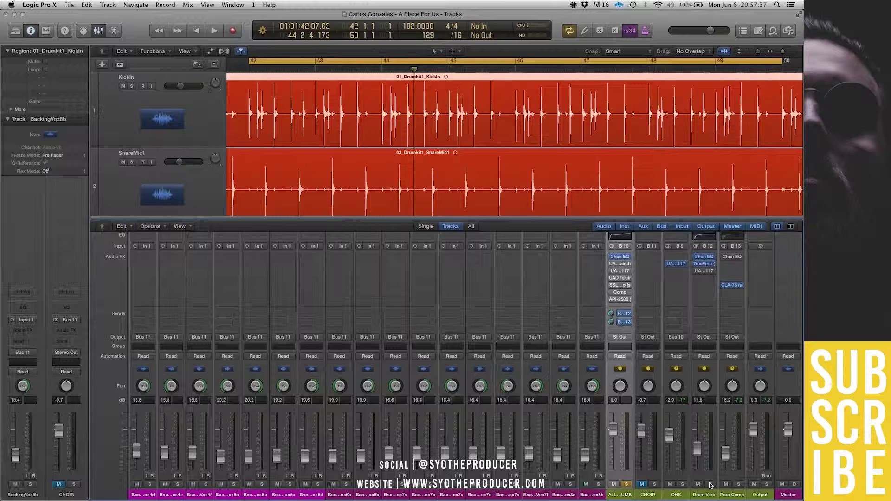
Step: Play the drums with Para Comp muted, switch Drum Verb out and in, and raise its fader to -4.4 dB
key("space")
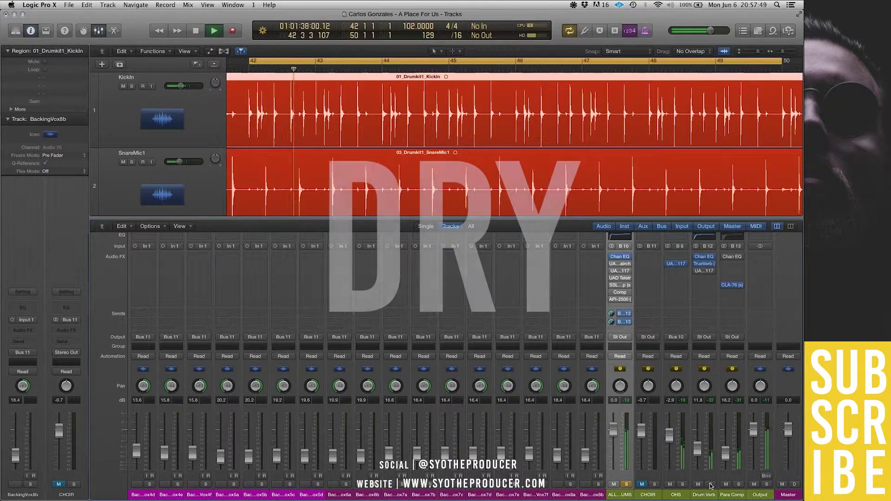
left_click(699, 486)
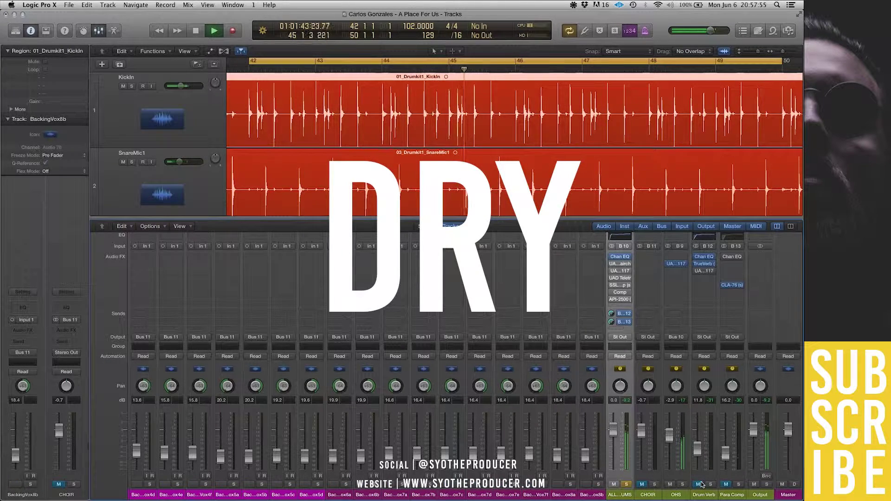
left_click(700, 484)
left_click_drag(697, 448, 699, 427)
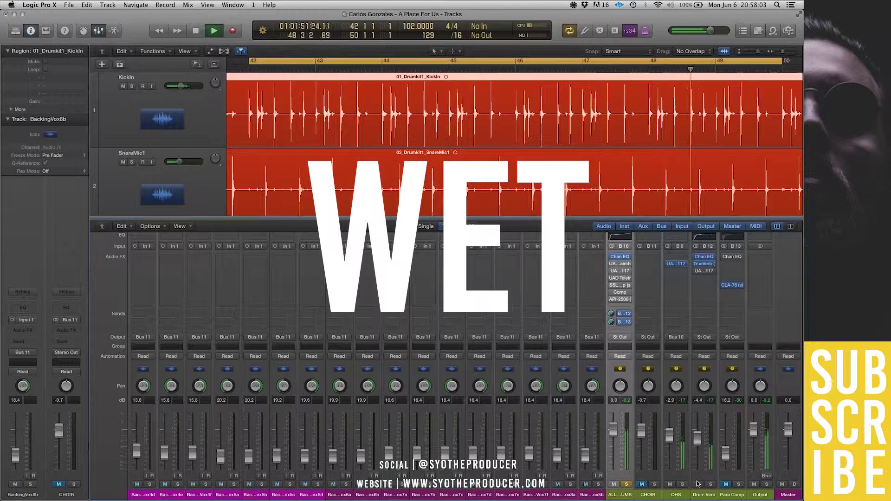
Step: Compare the dry and wet drums by muting and unmuting Drum Verb during playback
left_click(697, 483)
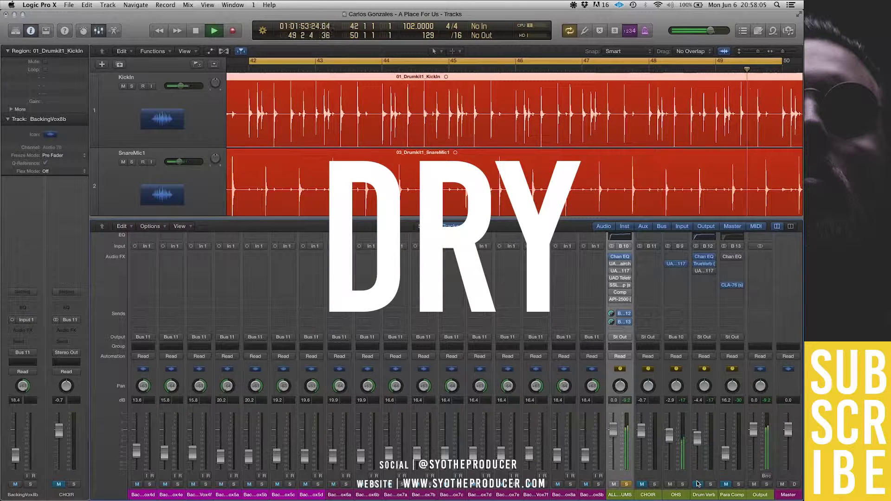
left_click(697, 483)
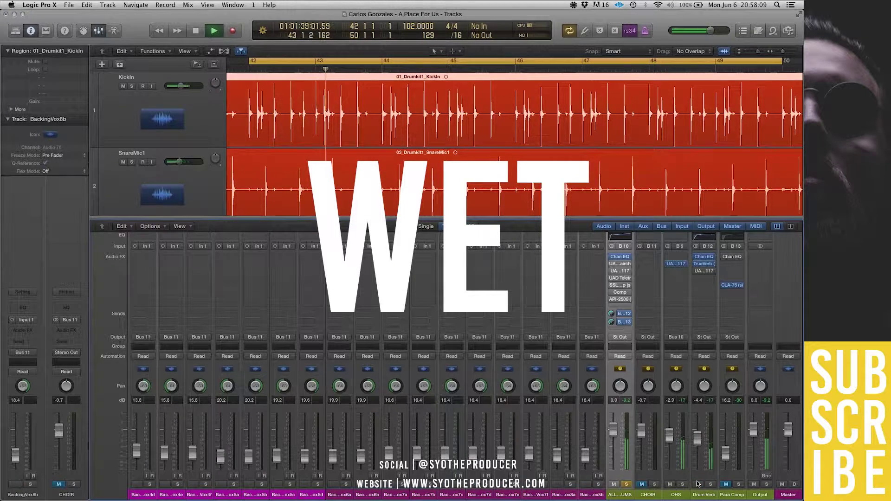
left_click(699, 484)
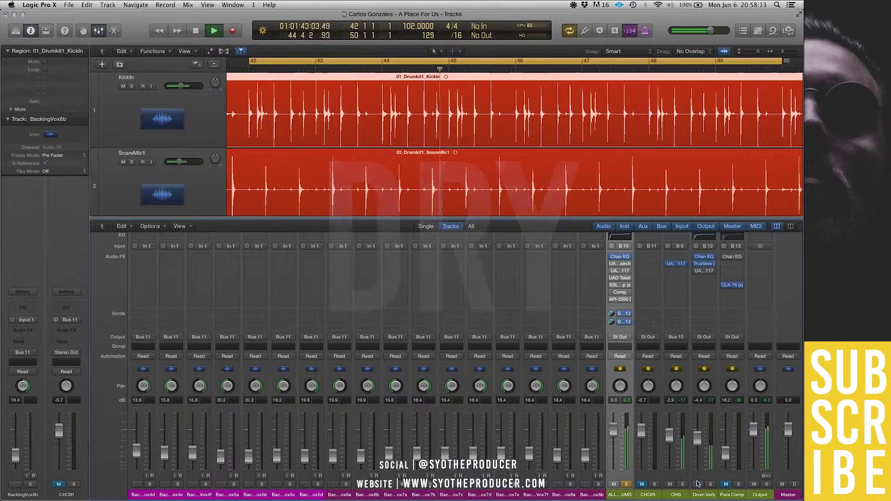
key("space")
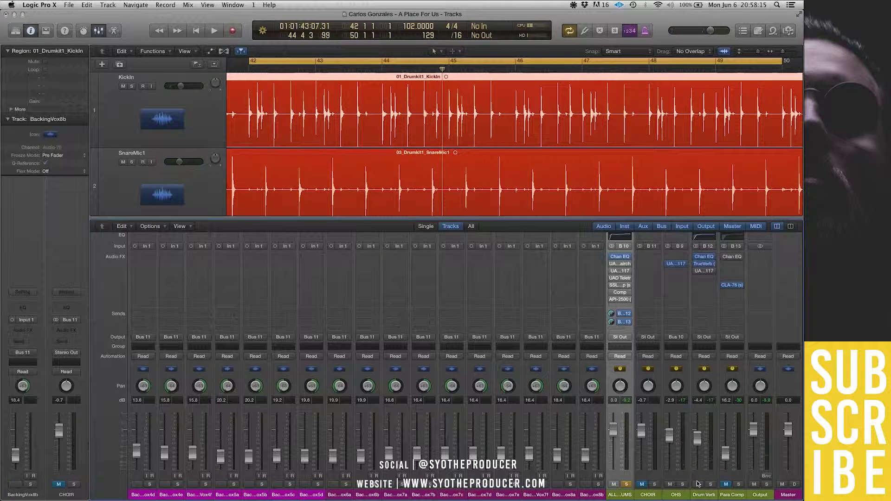
Step: Play Drum Verb soloed without the drum bus, raising its fader to +4.2 dB and the Output fader to +2.5 dB
key("ctrl+m")
key("ctrl+m")
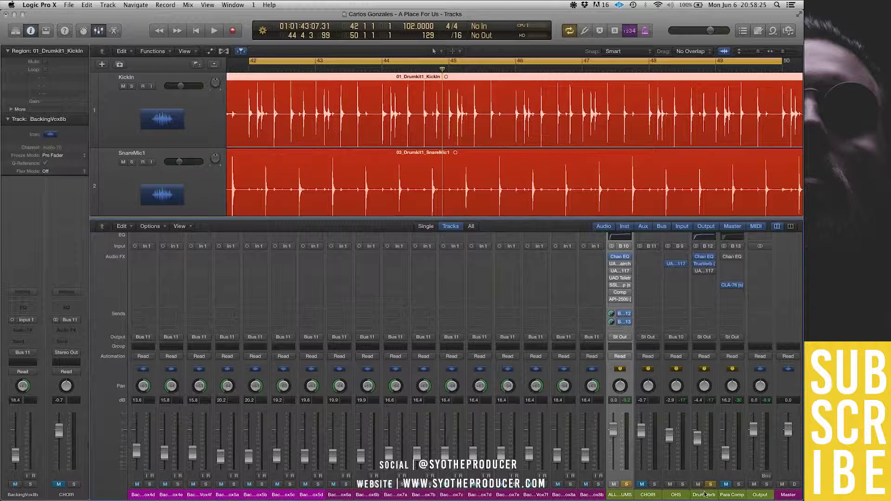
left_click(627, 484)
key("space")
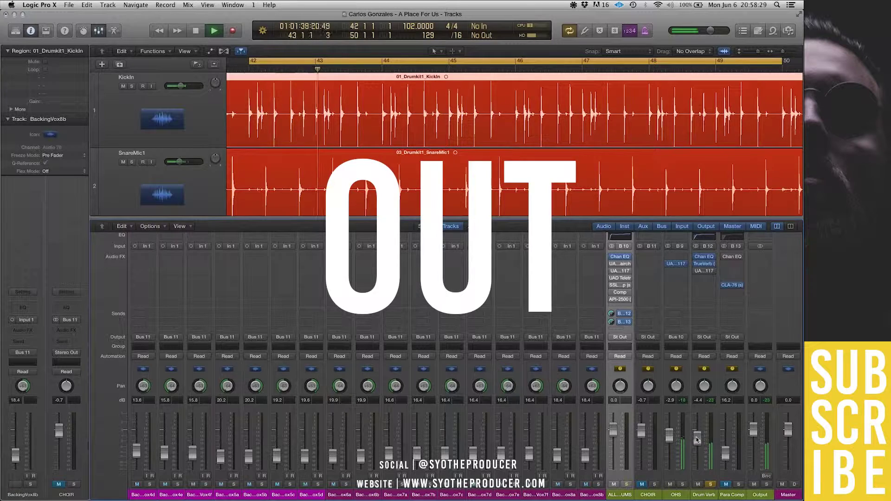
left_click_drag(696, 437, 697, 418)
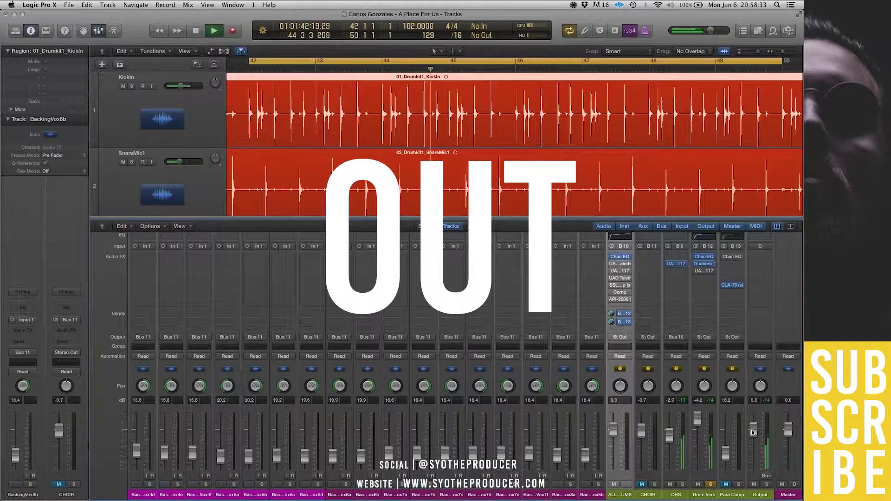
left_click_drag(753, 443, 753, 422)
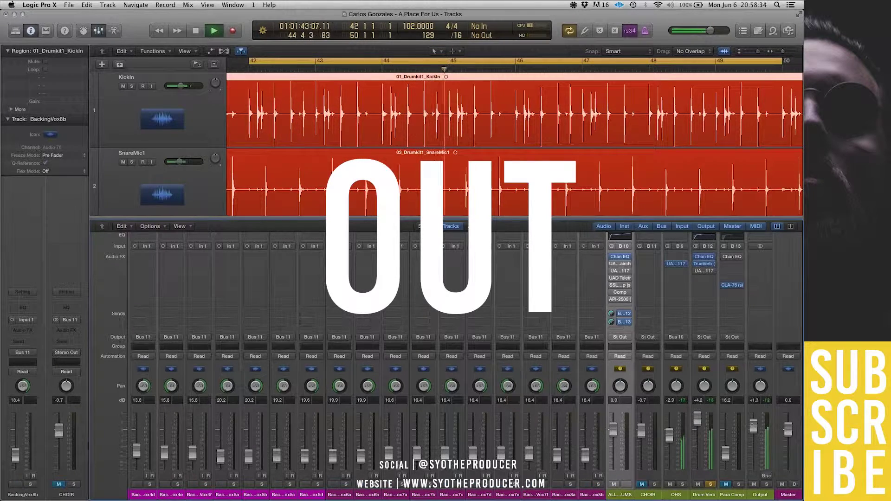
Step: Enable the UAD UA 1176LN Rev E on Drum Verb and return the Drum Verb and Output faders to 0.0 dB
left_click(704, 270)
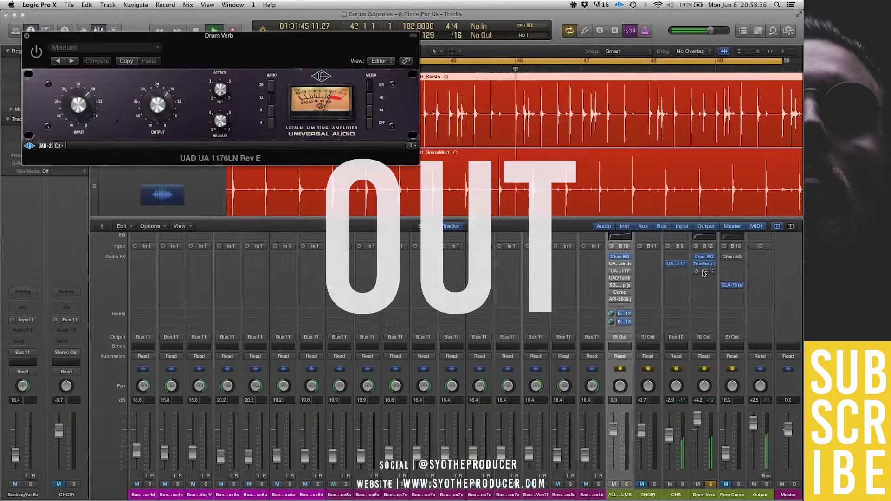
left_click(37, 51)
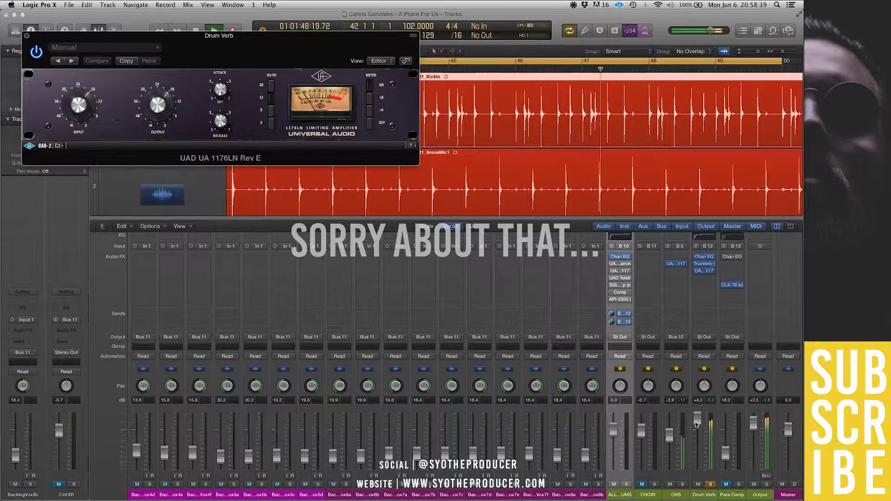
left_click_drag(697, 420, 696, 442)
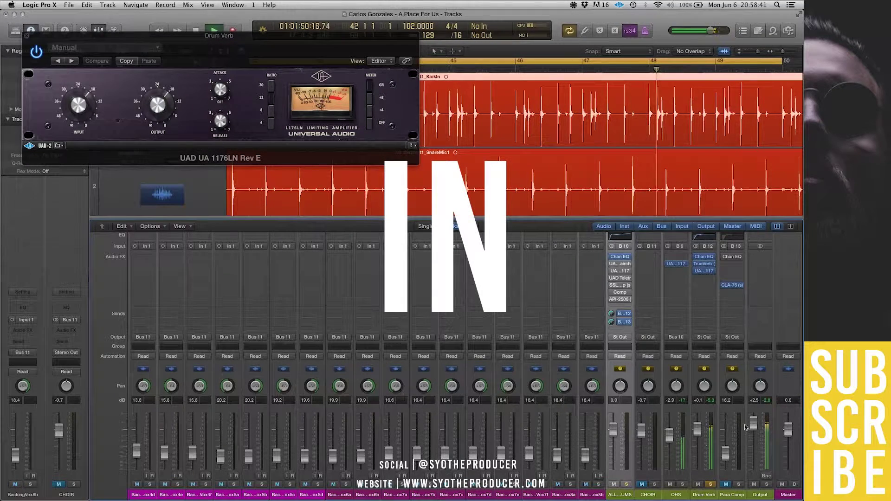
left_click(753, 422, "alt")
left_click(696, 430, "alt")
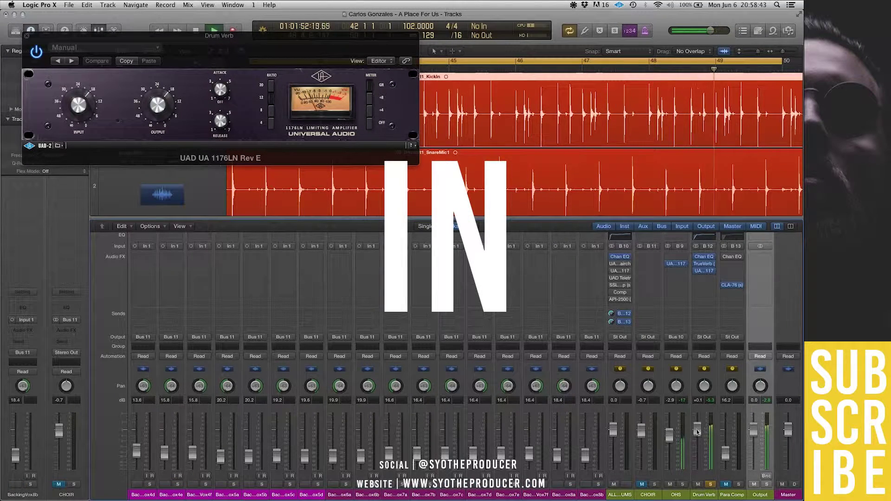
Step: Lower the 1176LN's output to about 24 and raise the Drum Verb fader to +1.7 dB
left_click(162, 110, "alt")
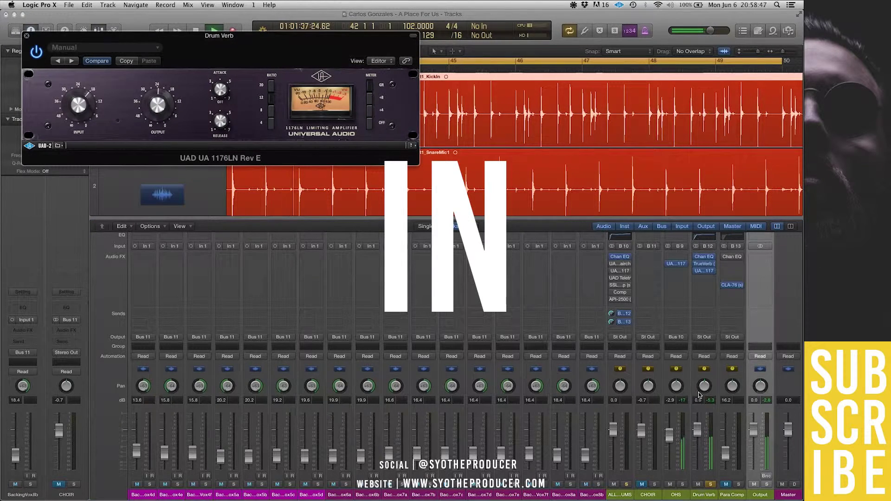
left_click(697, 430)
left_click_drag(698, 430, 698, 427)
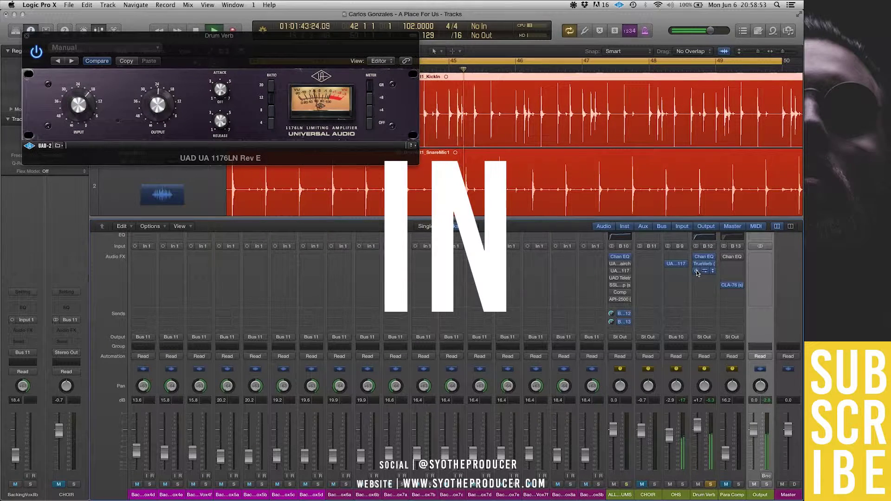
Step: Compare the soloed Drum Verb with its 1176LN bypassed and enabled, and lower the Drum Verb fader to -5.4 dB
left_click(697, 272)
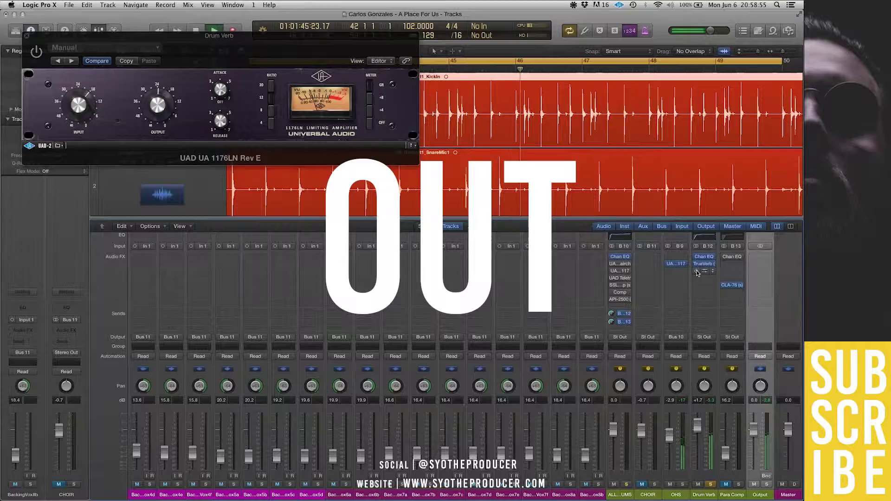
left_click(697, 271)
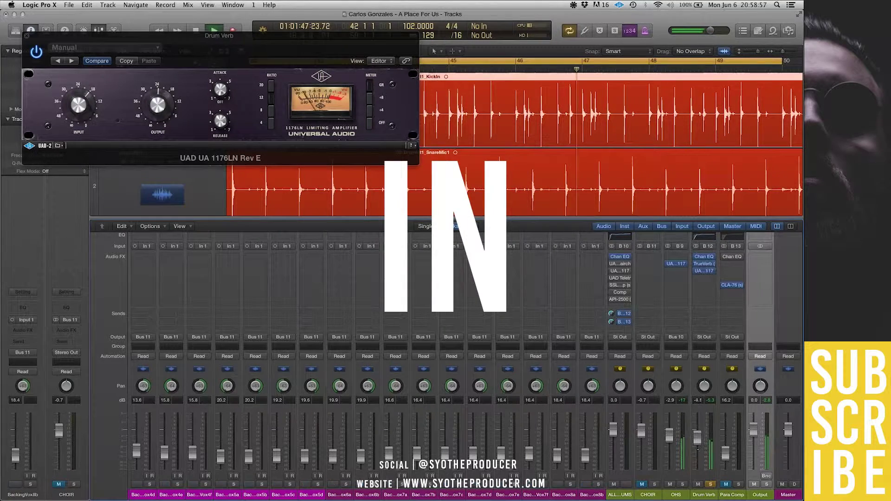
left_click_drag(697, 439, 697, 442)
key("space")
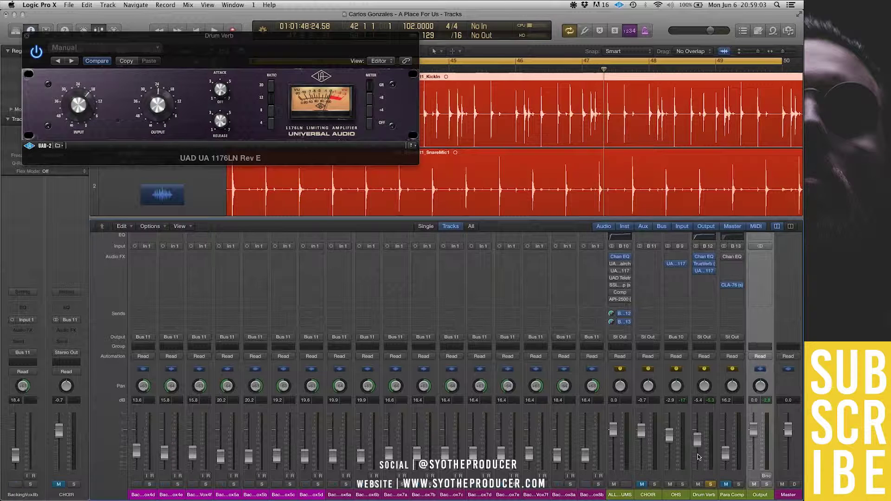
Step: Solo the drum bus instead of Drum Verb during playback and blend Drum Verb in from silence to -12.4 dB
left_click_drag(698, 444, 698, 495)
left_click(711, 483)
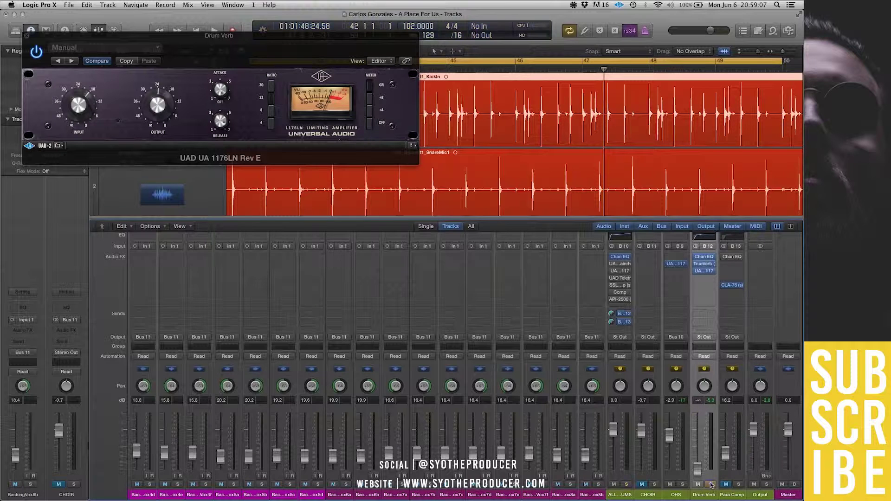
left_click(697, 484)
key("space")
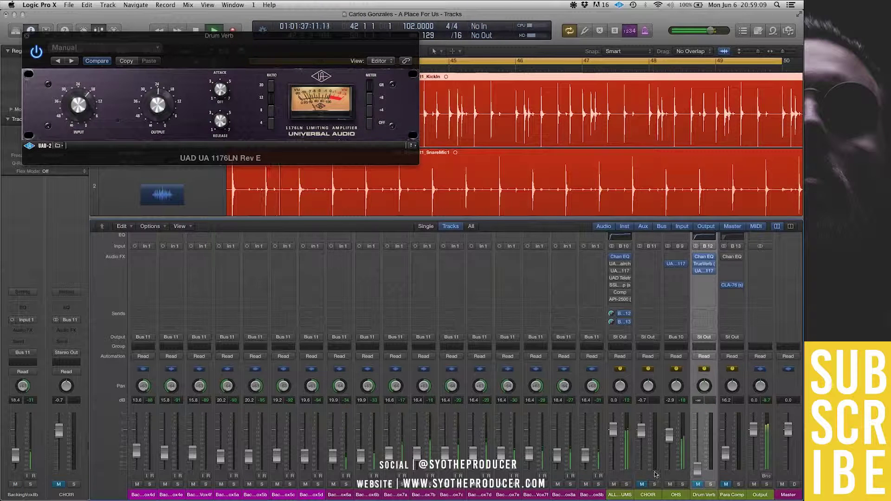
left_click(627, 484)
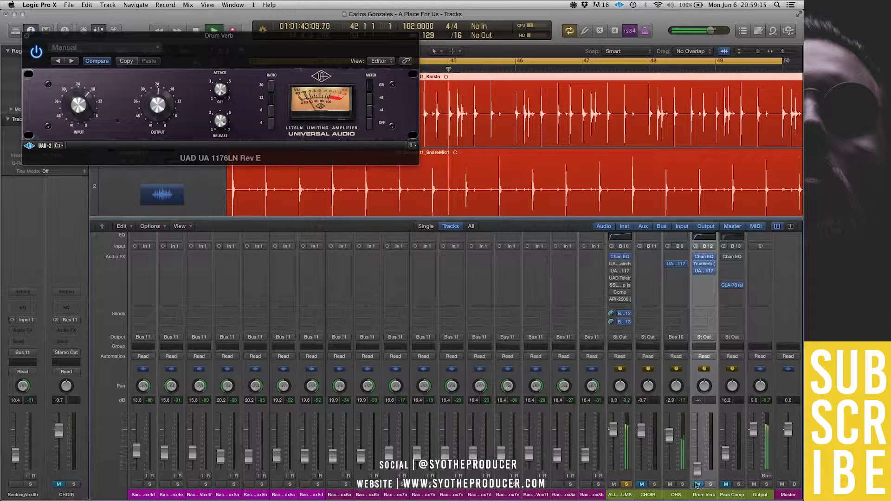
left_click(696, 484)
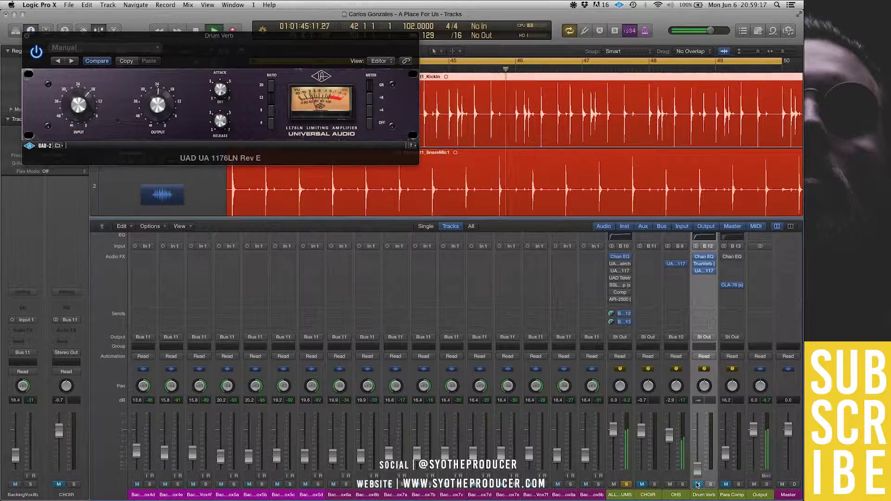
left_click_drag(696, 468, 696, 440)
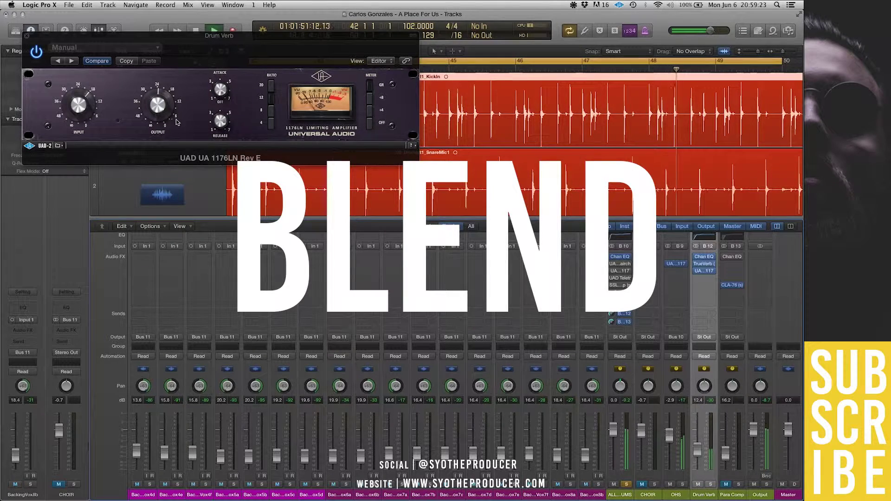
Step: Compare the drum blend with Drum Verb's 1176LN bypassed and enabled, and set the Drum Verb fader to -11.6 dB
key("v")
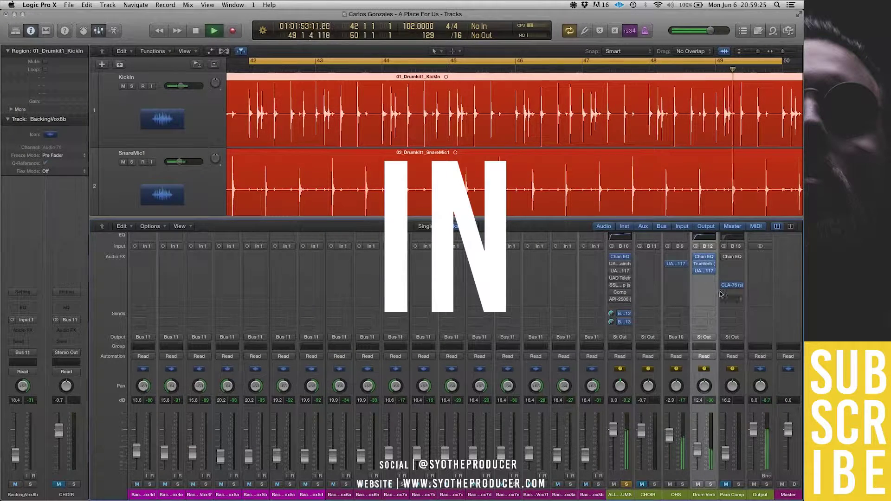
mouse_move(695, 270)
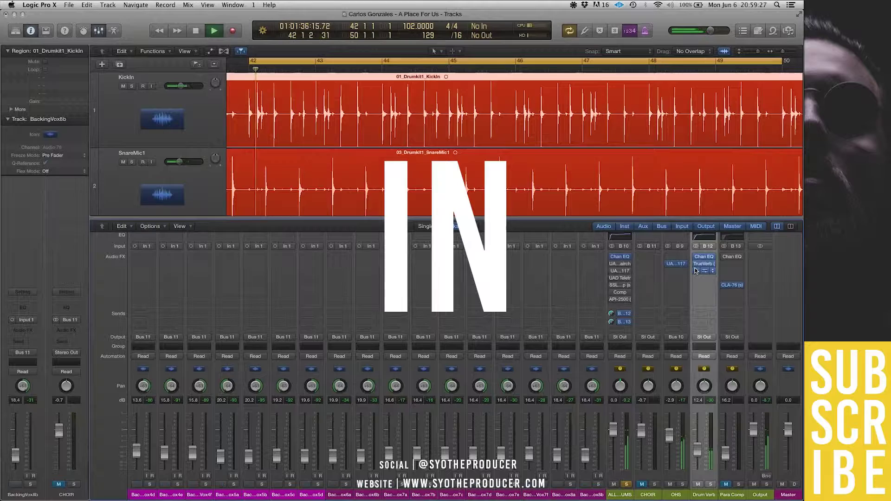
left_click(695, 270)
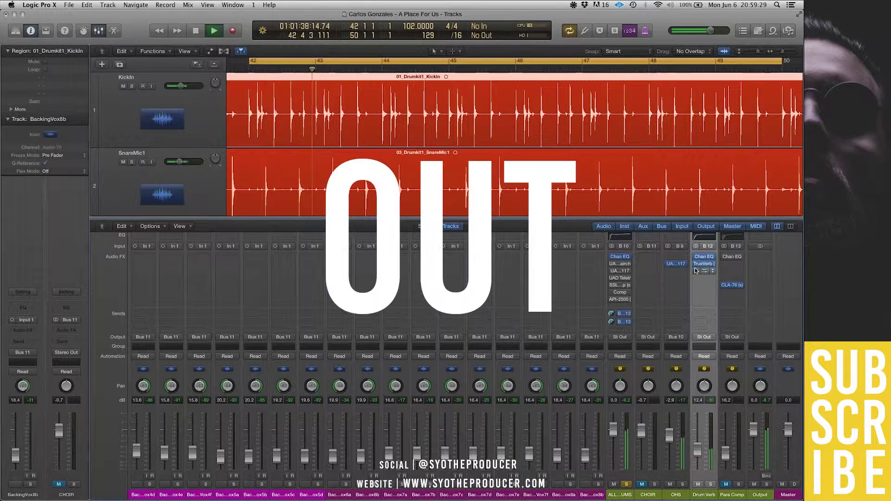
left_click_drag(698, 450, 698, 439)
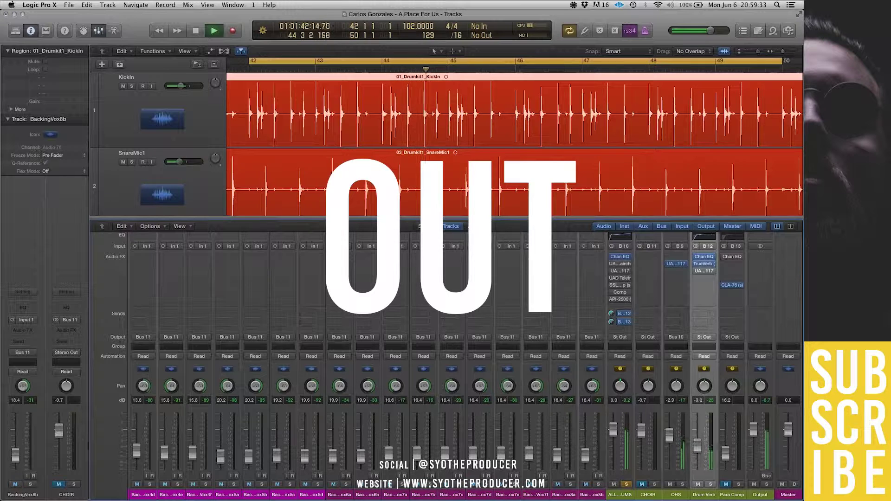
mouse_move(696, 273)
key("ctrl+m")
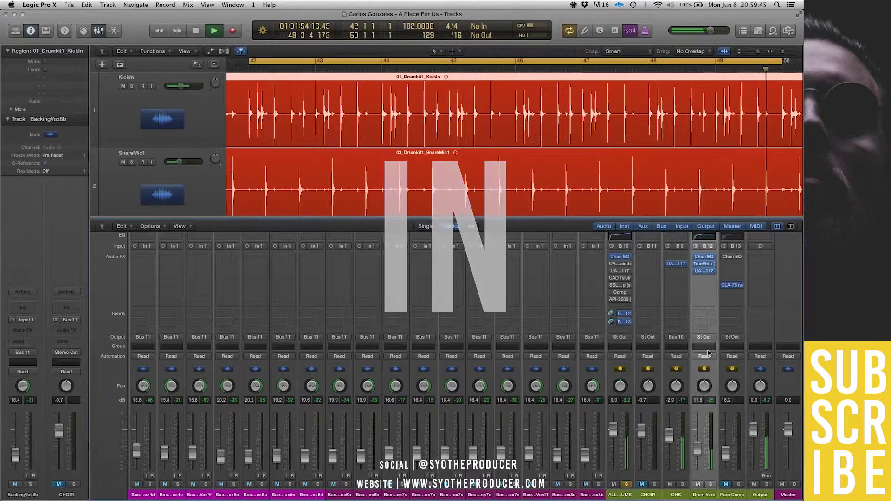
Step: Stop playback, mute Drum Verb, and bring in Para Comp unmuted with its fader at 0.0 dB
key("space")
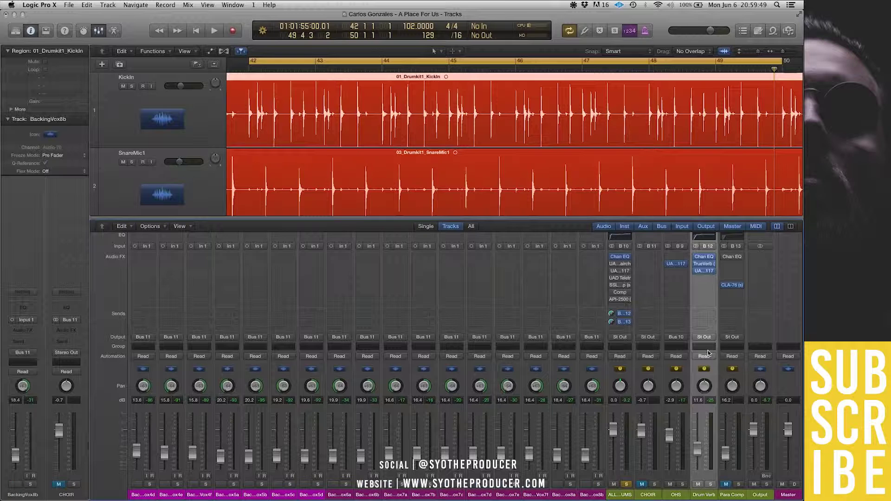
key("ctrl+m")
left_click(725, 444, "alt")
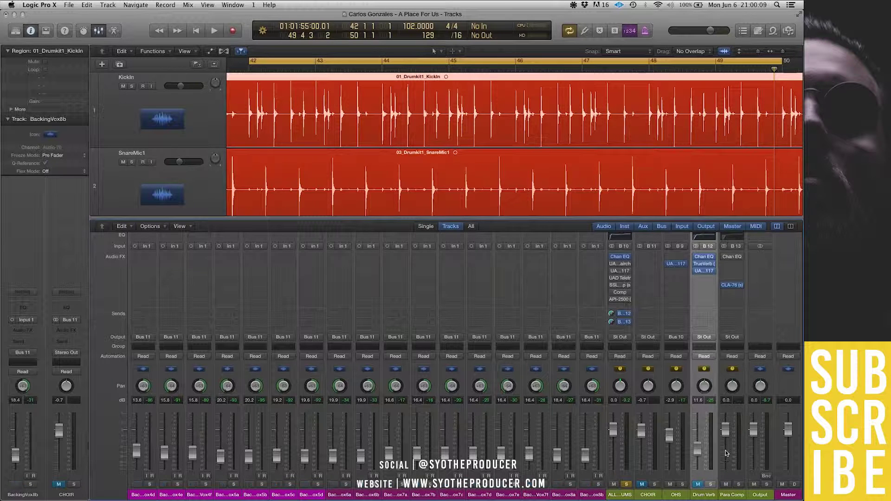
Step: Bypass the CLA-76 on Para Comp, insert an Overdrive plug-in after it, and move the Overdrive window clear of the track headers
left_click(729, 293)
mouse_move(752, 351)
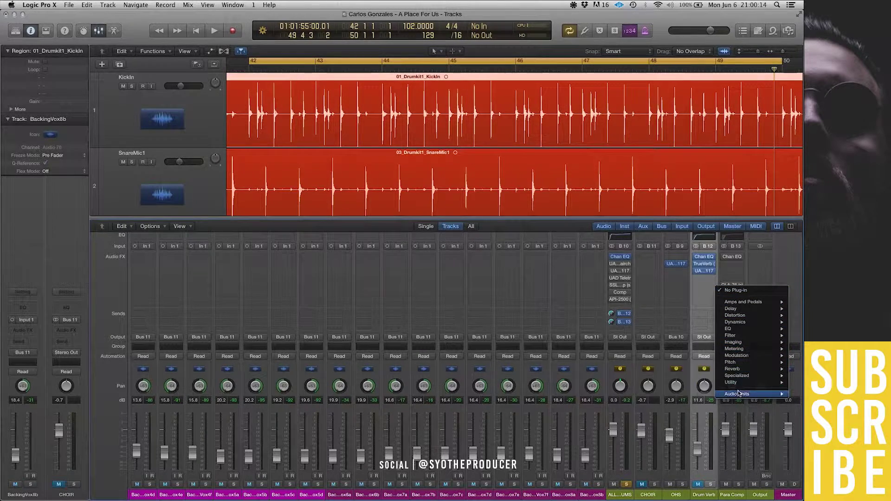
mouse_move(738, 395)
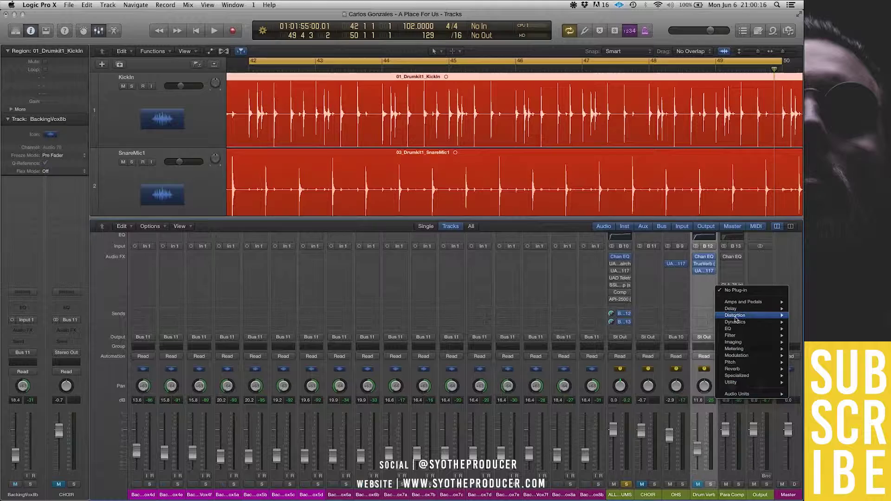
mouse_move(738, 315)
left_click(674, 342)
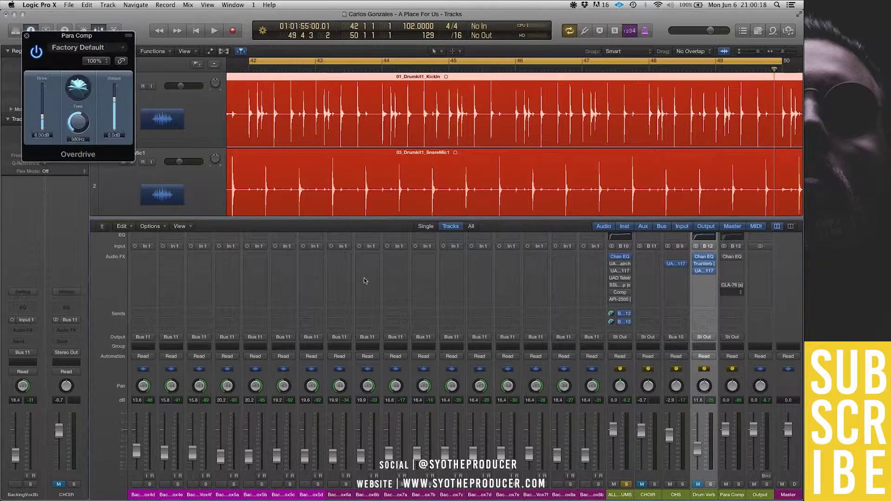
left_click_drag(107, 37, 500, 36)
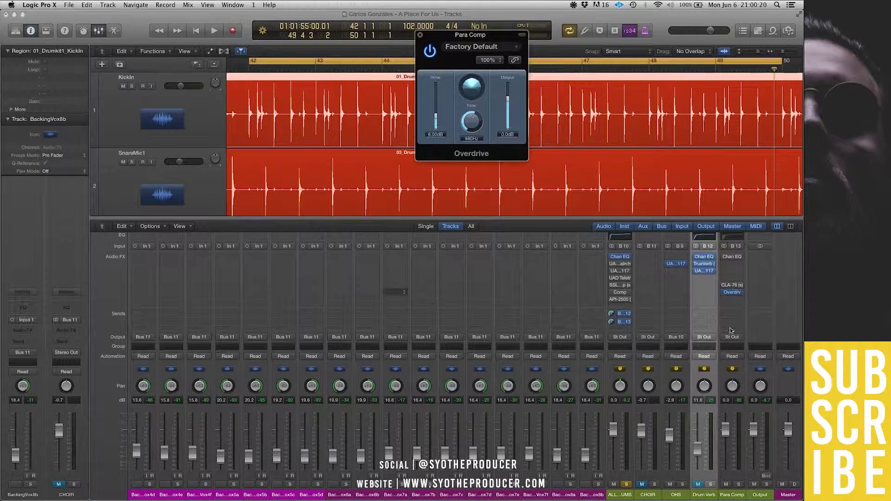
Step: Play Para Comp soloed and set its Overdrive to 20000 Hz tone, 24.00 dB drive and -14.5 dB output
left_click(739, 484)
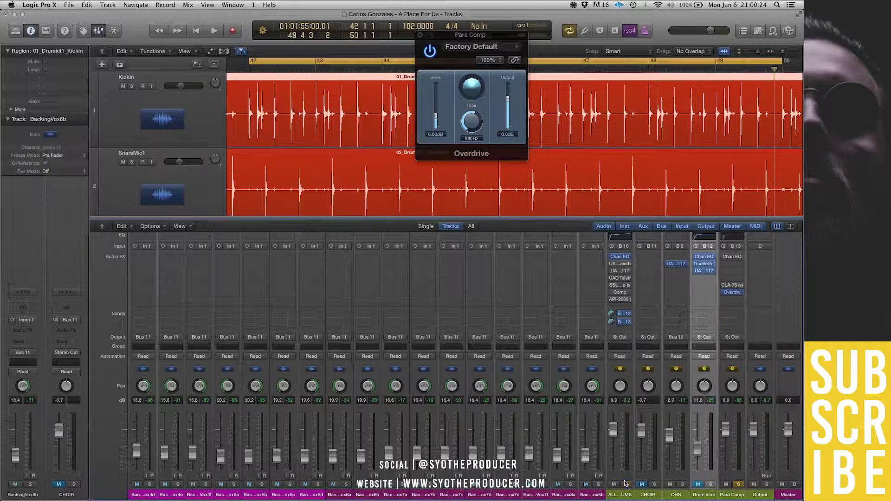
key("space")
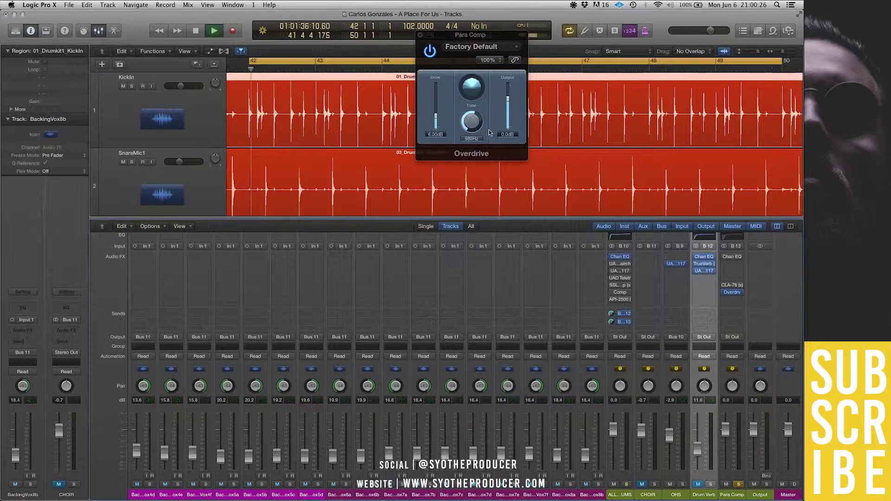
left_click_drag(468, 122, 479, 39)
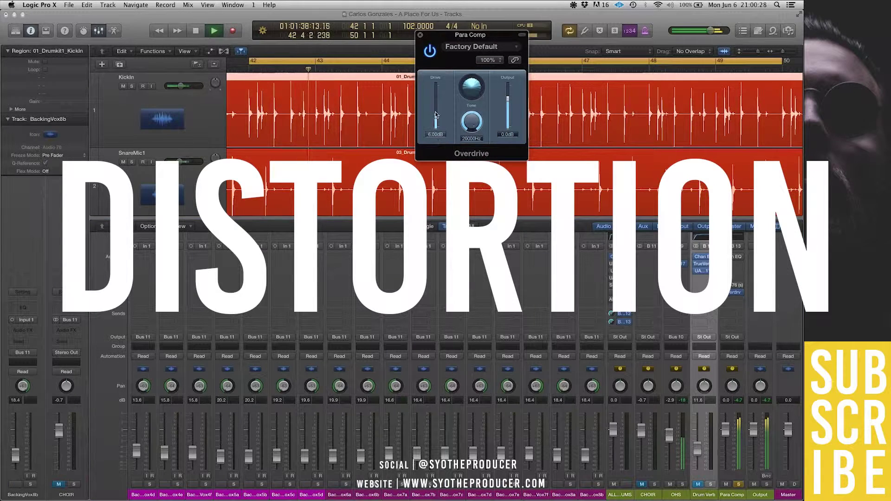
left_click_drag(435, 116, 435, 104)
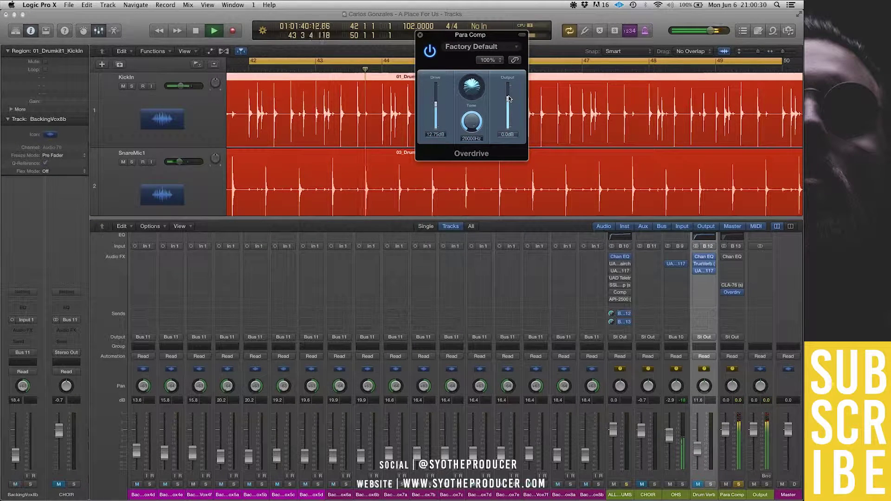
left_click_drag(509, 96, 507, 103)
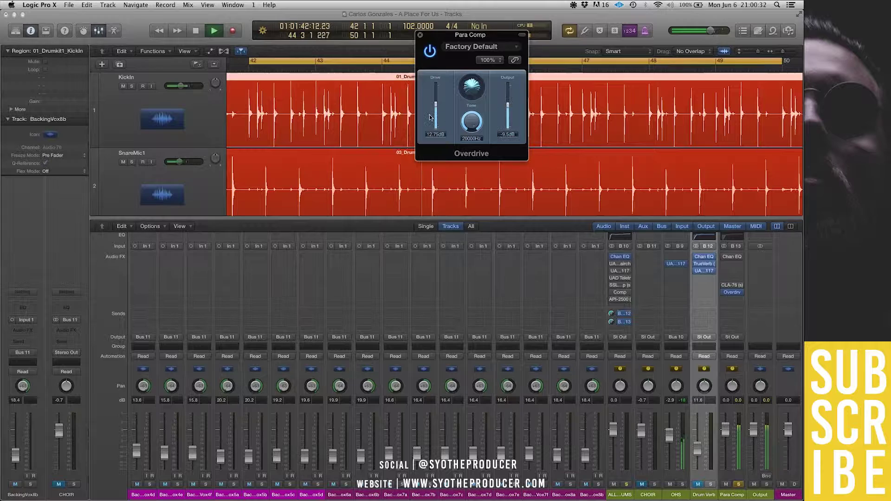
left_click_drag(435, 111, 436, 82)
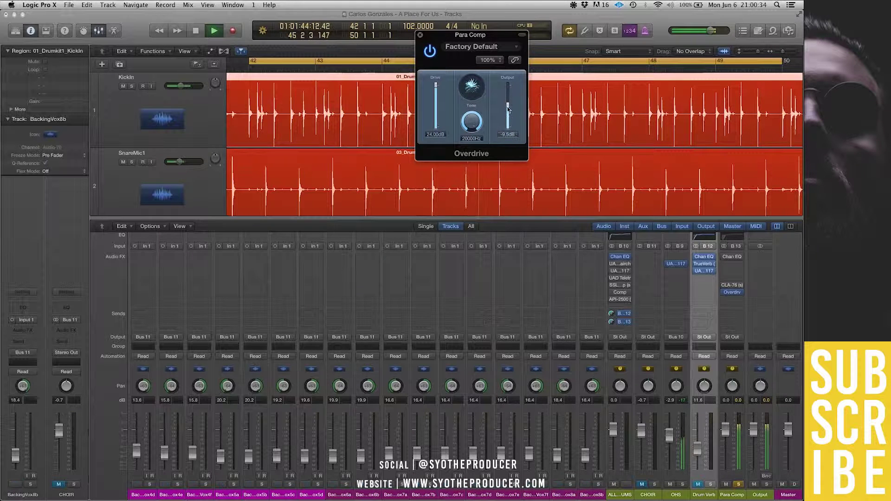
left_click_drag(508, 112, 507, 109)
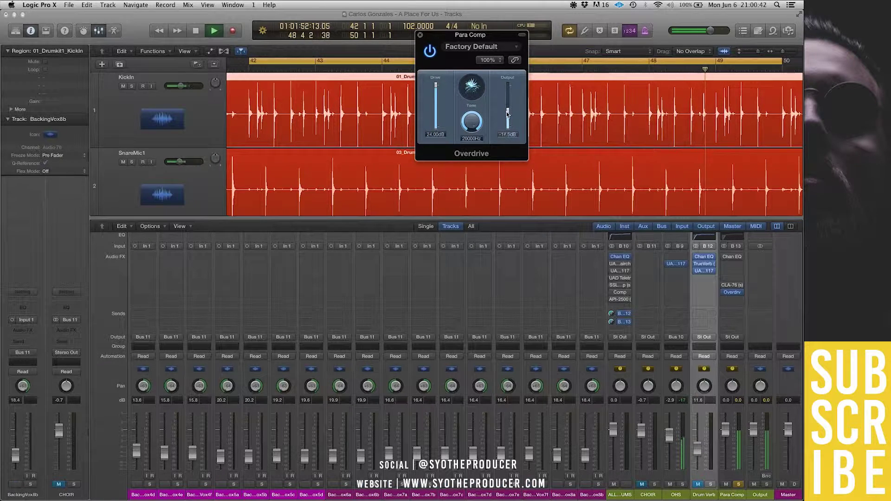
left_click(420, 35)
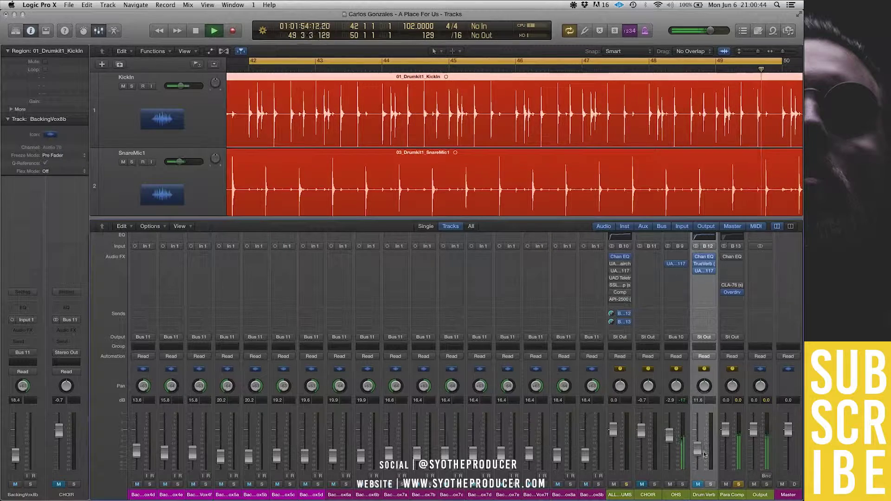
Step: Solo the drum bus alongside Para Comp and blend the distorted Para Comp in from silence to -10.4 dB
left_click_drag(726, 431, 725, 469)
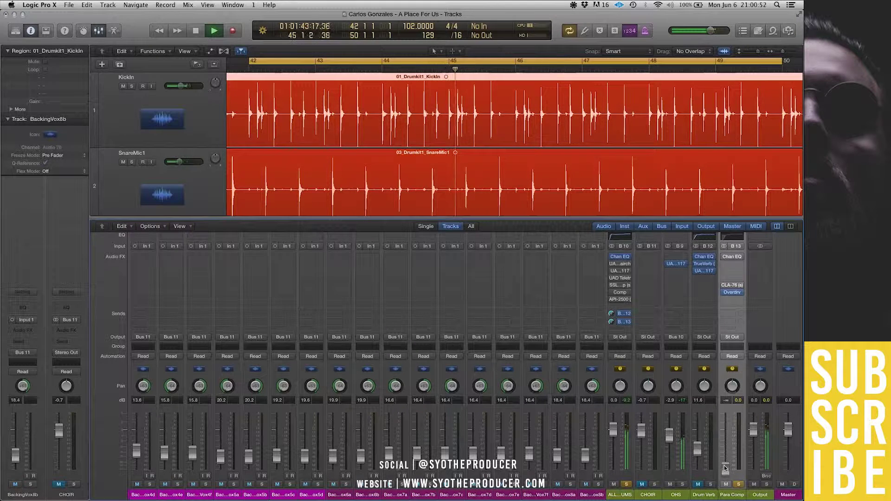
left_click_drag(724, 468, 724, 448)
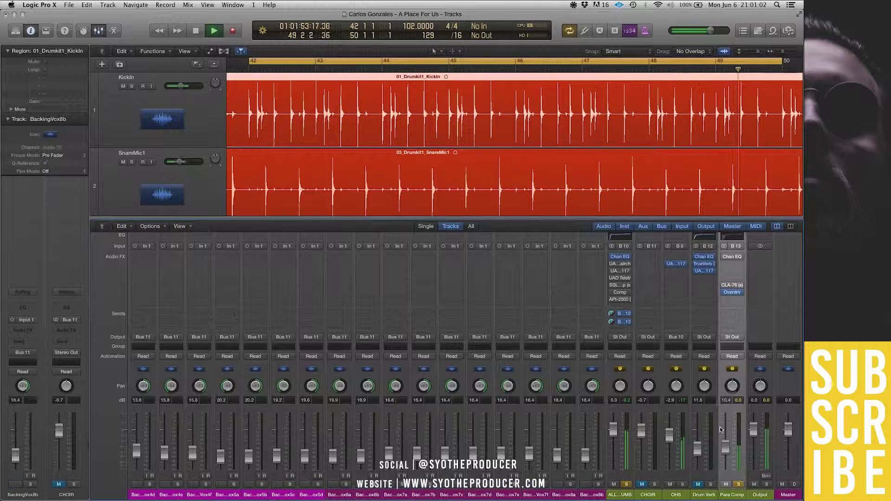
key("space")
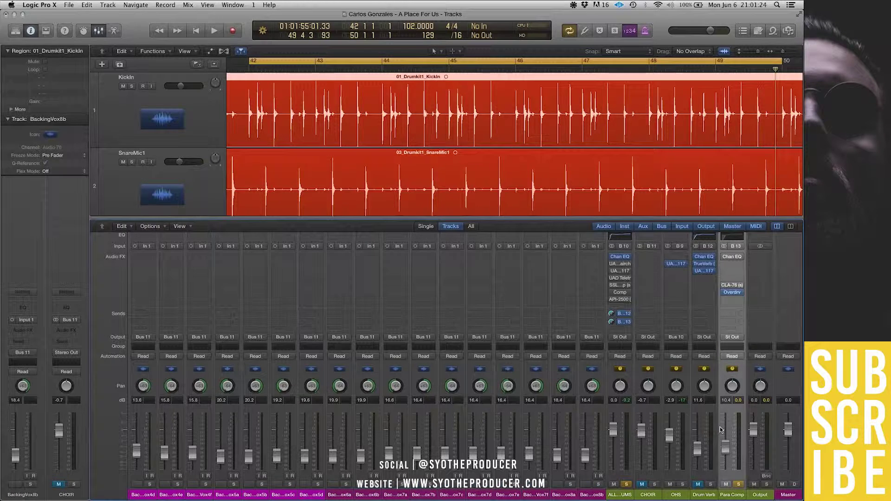
key("ctrl+m")
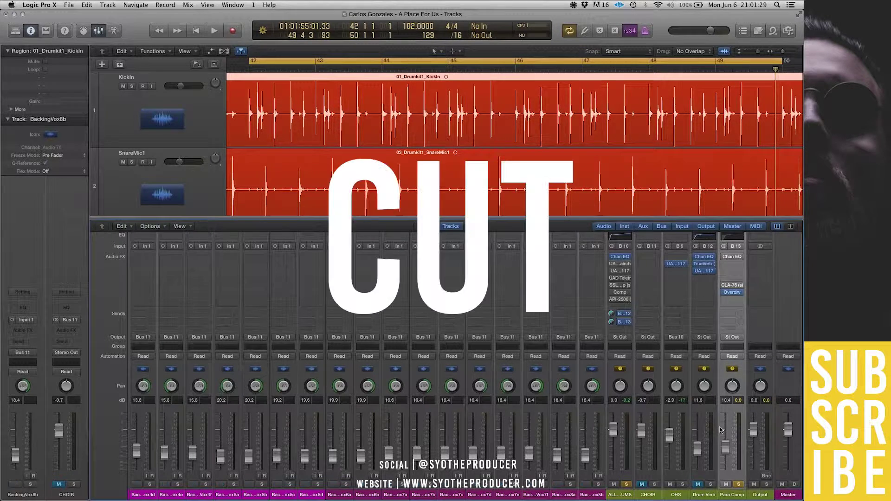
key("ctrl+m")
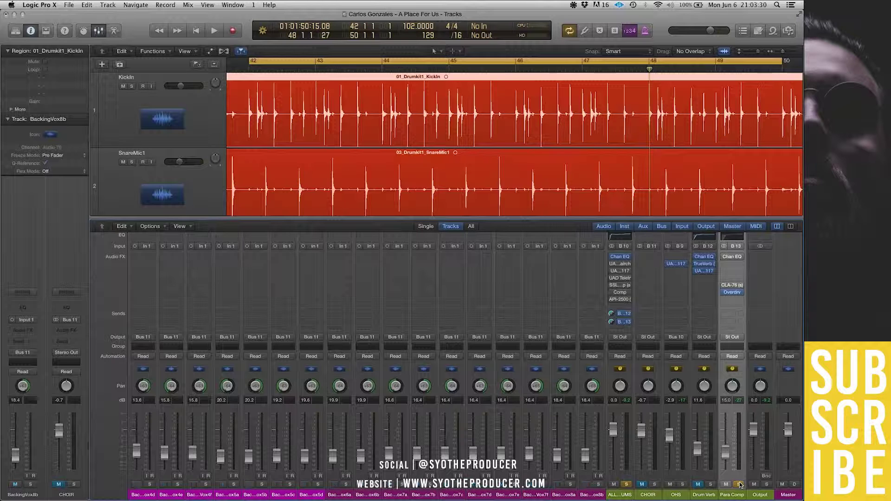
Step: Play the drum bus while blending in Drum Verb at -14.8 dB and raising the Para Comp fader to about -3 dB
key("space")
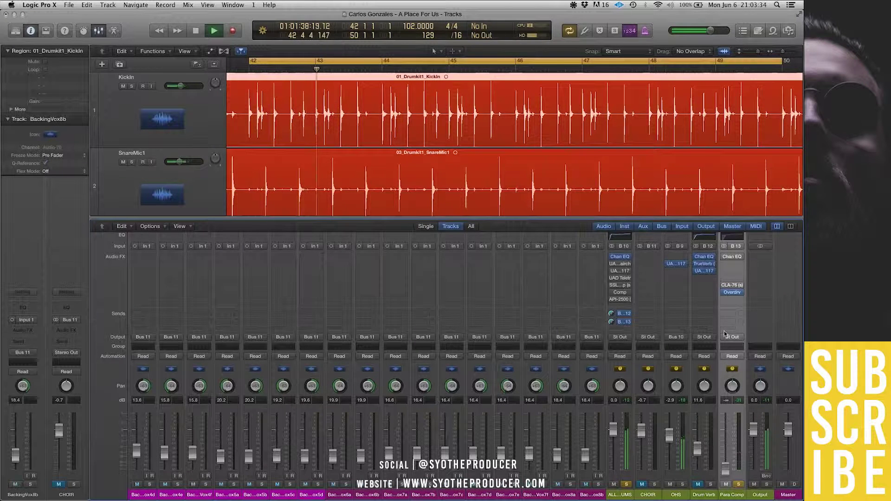
left_click_drag(698, 448, 726, 454)
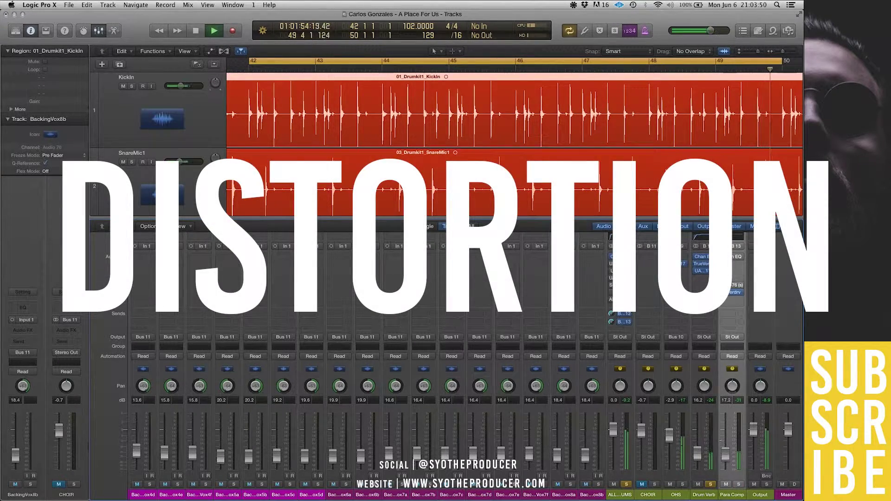
left_click_drag(725, 452, 725, 446)
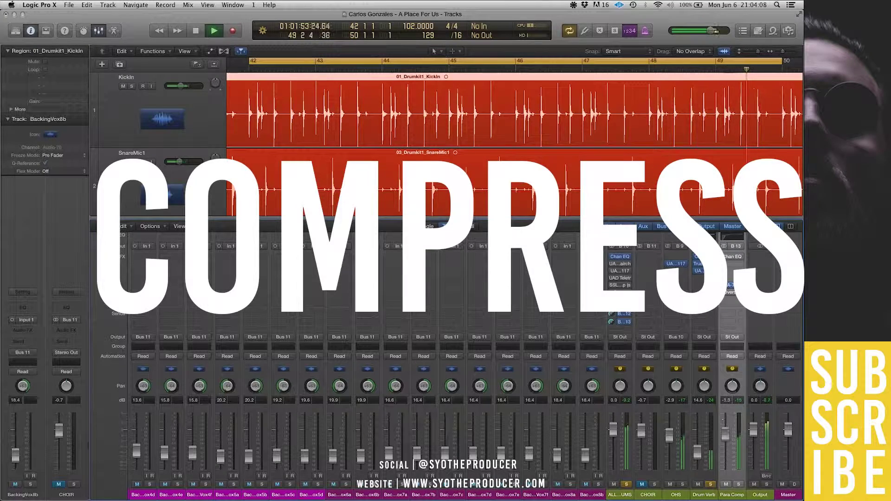
Step: Play the drum bus with Drum Verb and the soloed Para Comp, bringing the Para Comp fader to -11.4 dB
left_click_drag(725, 437, 726, 445)
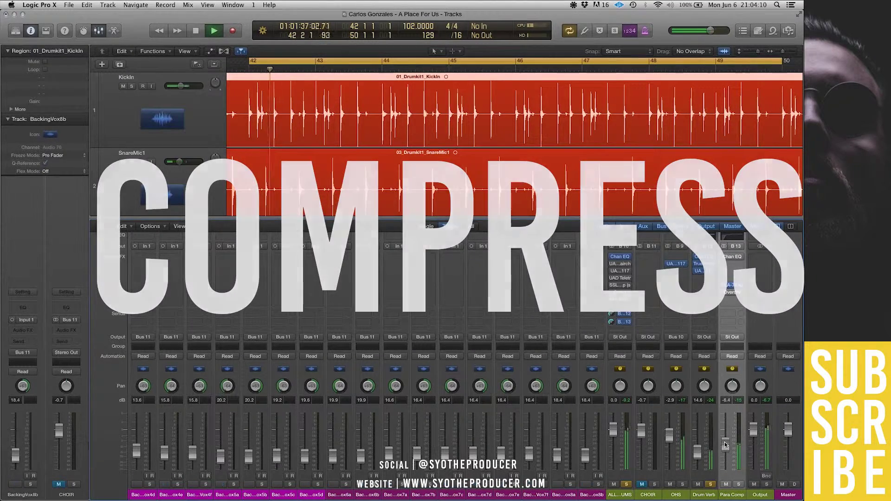
key("space")
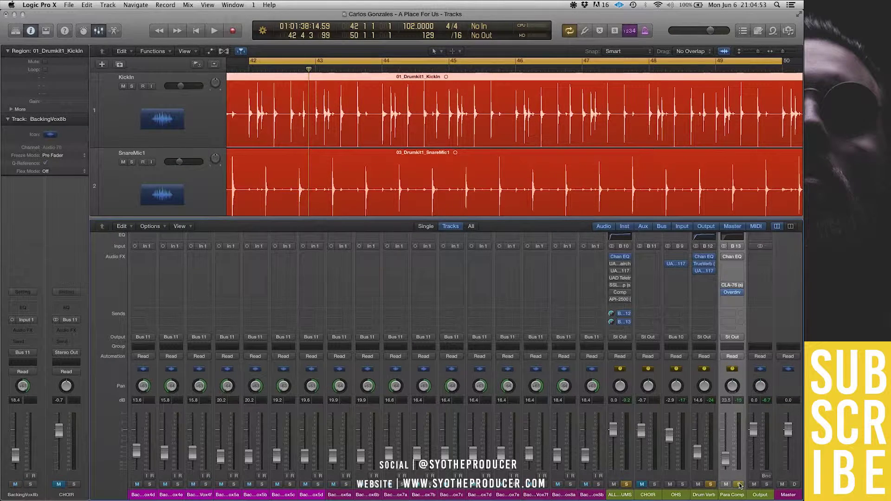
key("space")
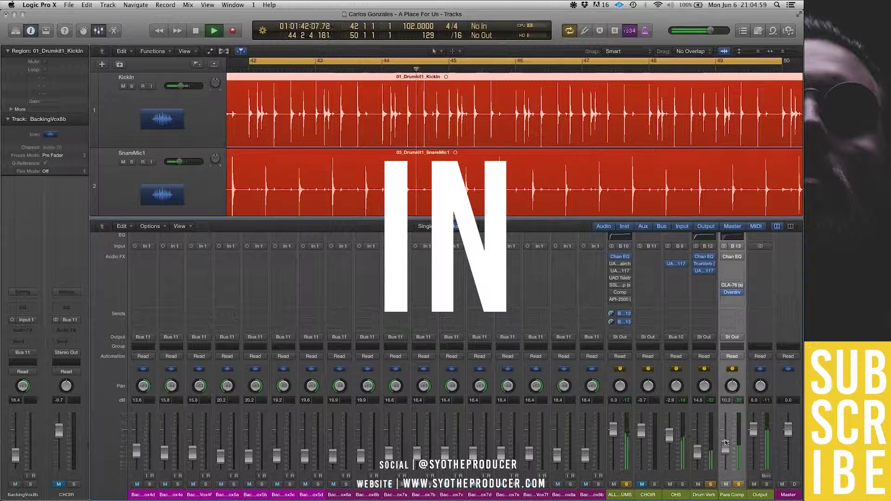
left_click_drag(725, 443, 724, 442)
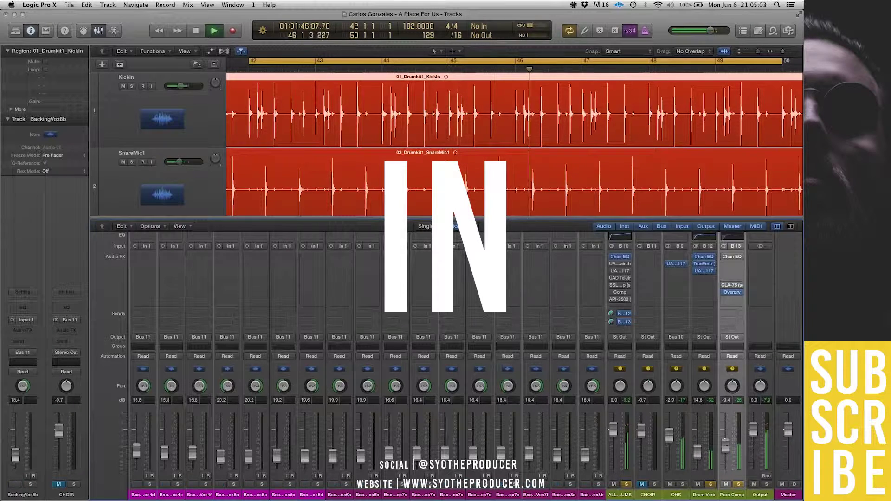
left_click_drag(724, 441, 725, 435)
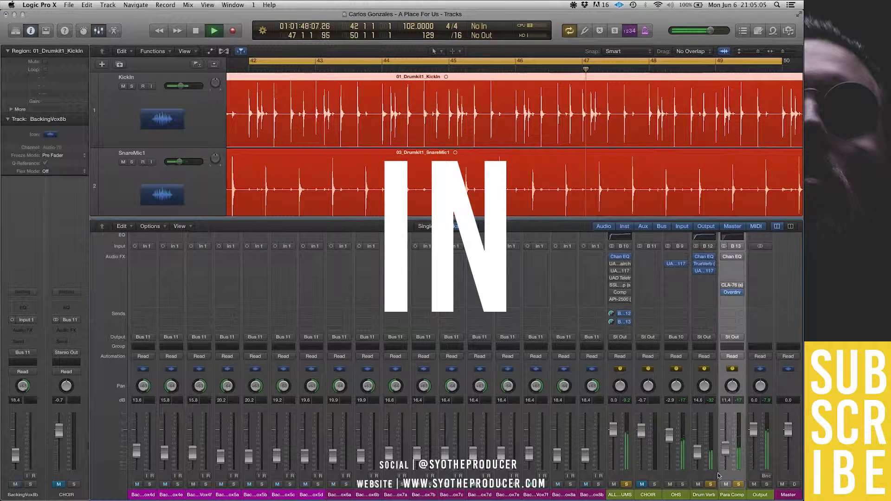
Step: Compare the drums with Drum Verb and Para Comp muted and unmuted together, and lower the Para Comp fader to -14.8 dB
left_click(709, 493)
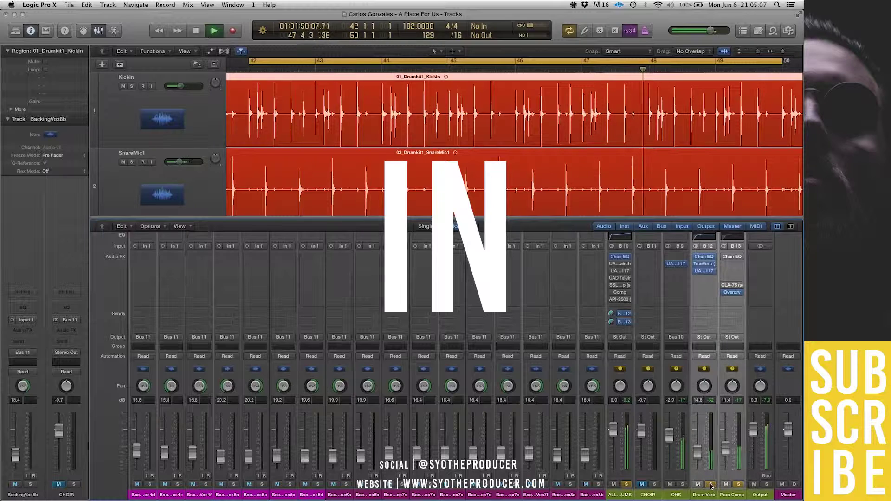
left_click(698, 485)
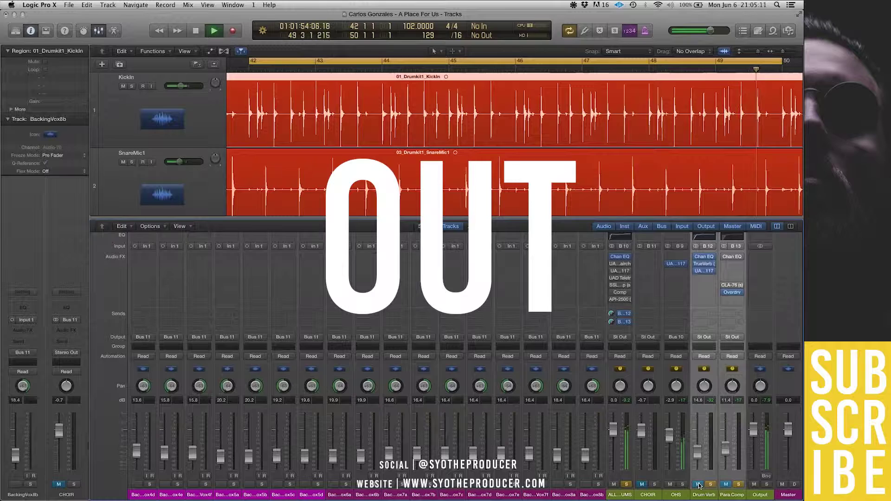
left_click(699, 485)
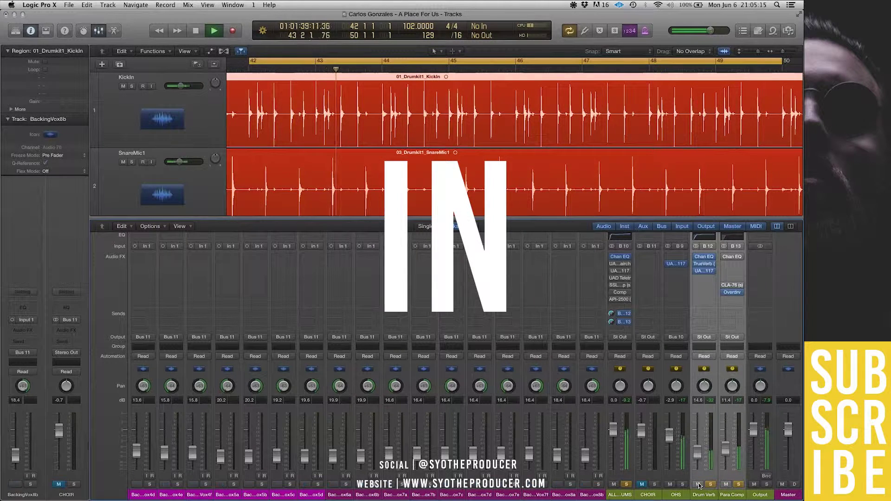
left_click(699, 485)
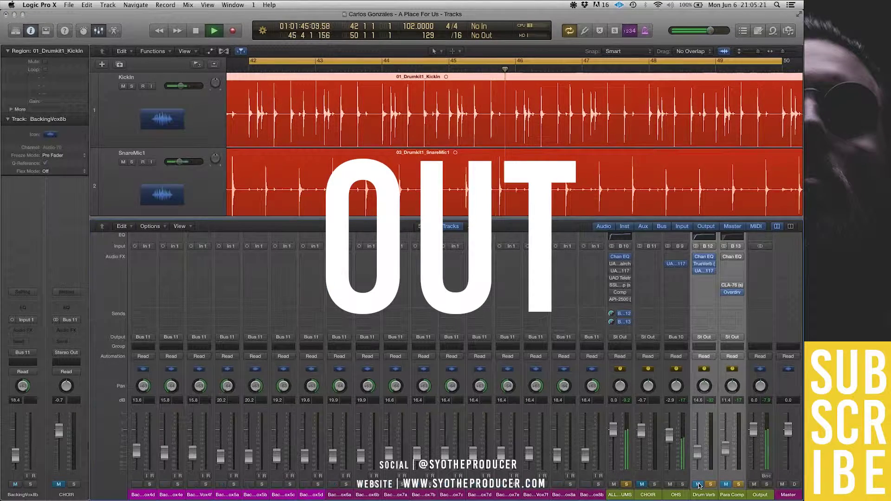
left_click(698, 484)
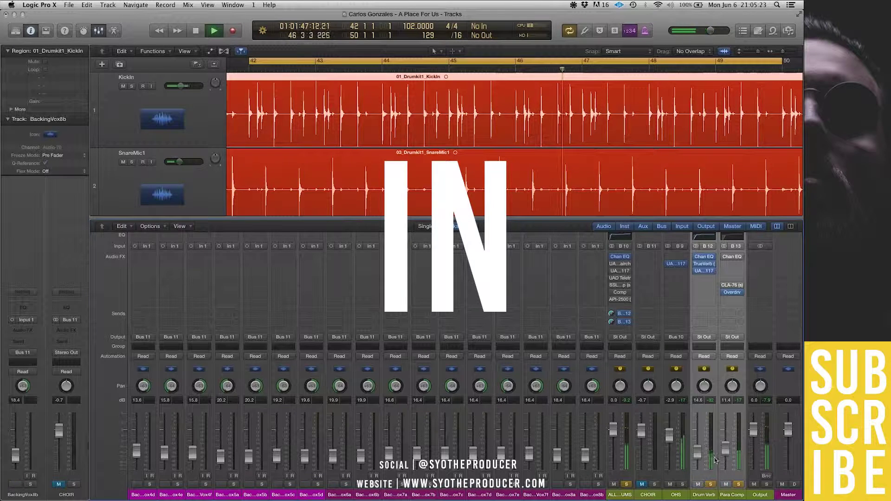
left_click_drag(726, 449, 727, 454)
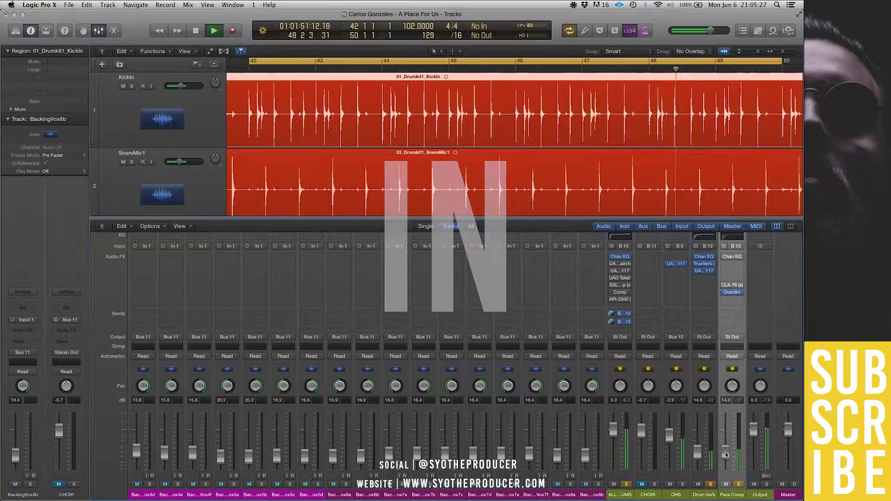
key("space")
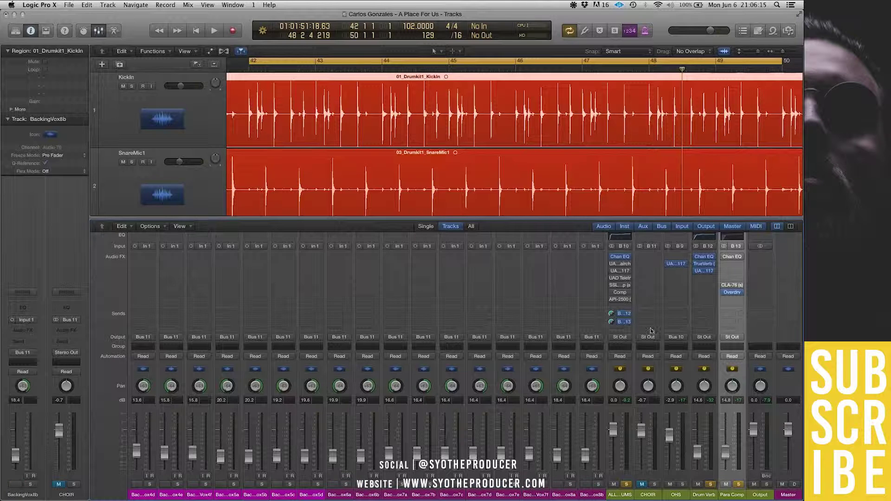
Step: Move the API-2500 compressor from the ALL DRUMS channel to the Output channel, enable it and open its window
left_click(621, 285)
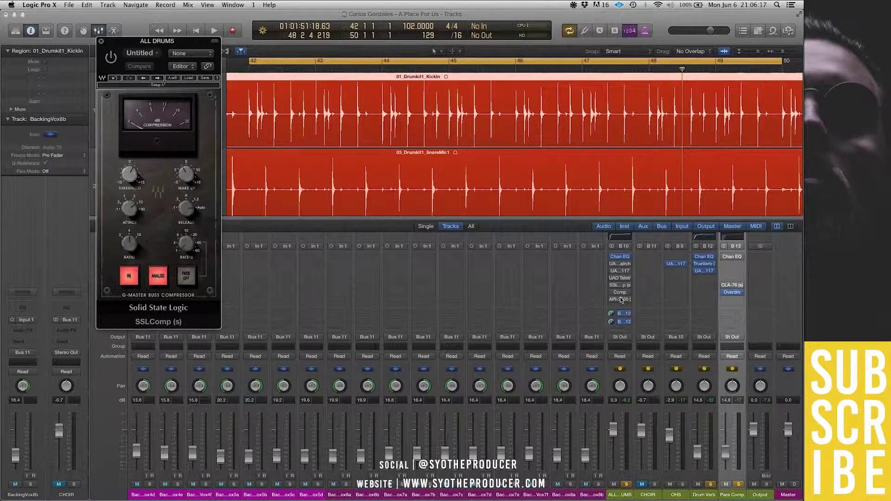
left_click(622, 299)
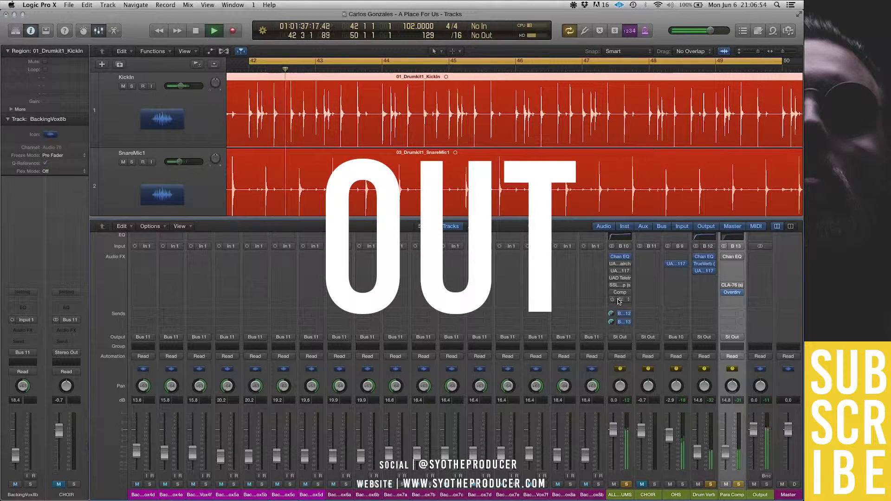
left_click_drag(617, 300, 765, 285)
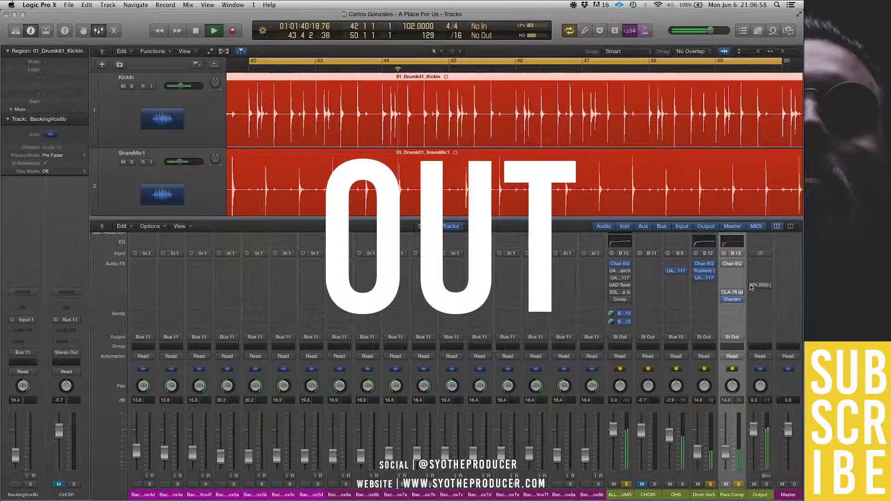
left_click(760, 286)
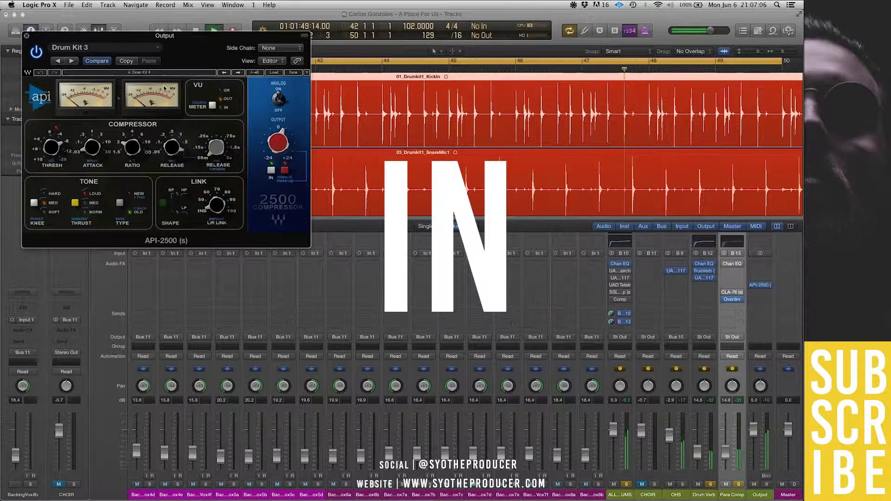
Step: Compare the drum mix with the Output channel's API-2500 bypassed and active during playback
left_click(38, 53)
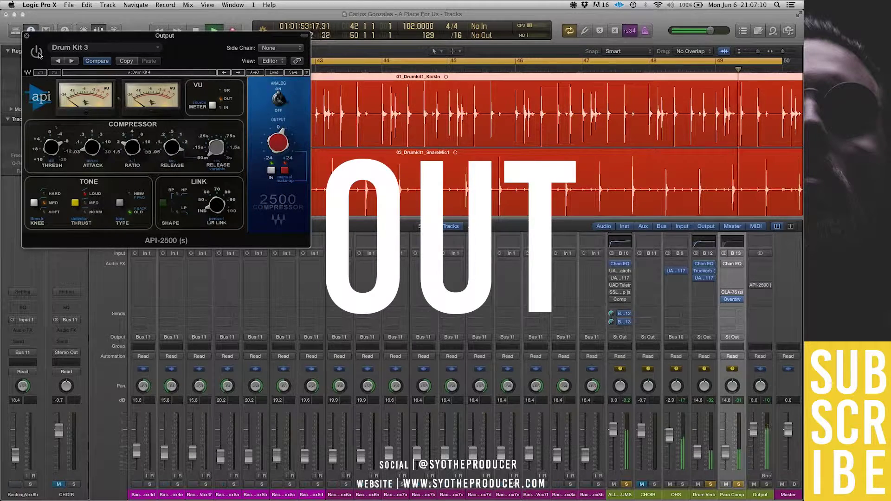
left_click(38, 53)
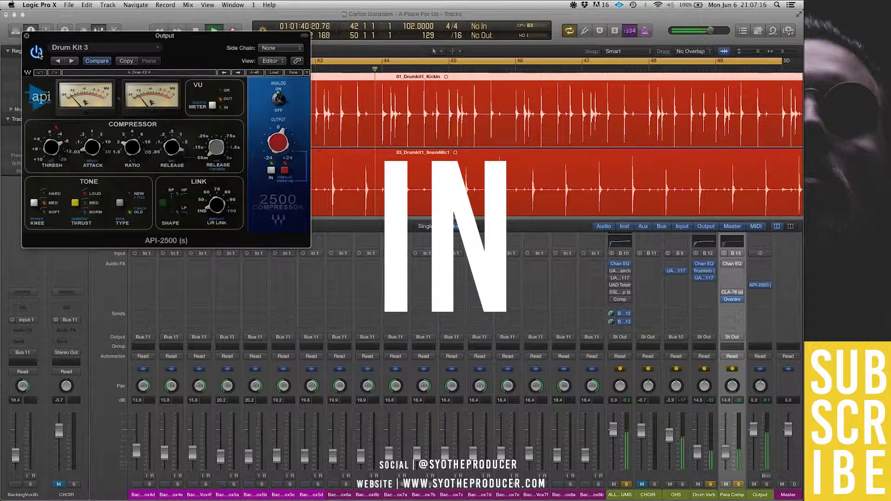
left_click(38, 53)
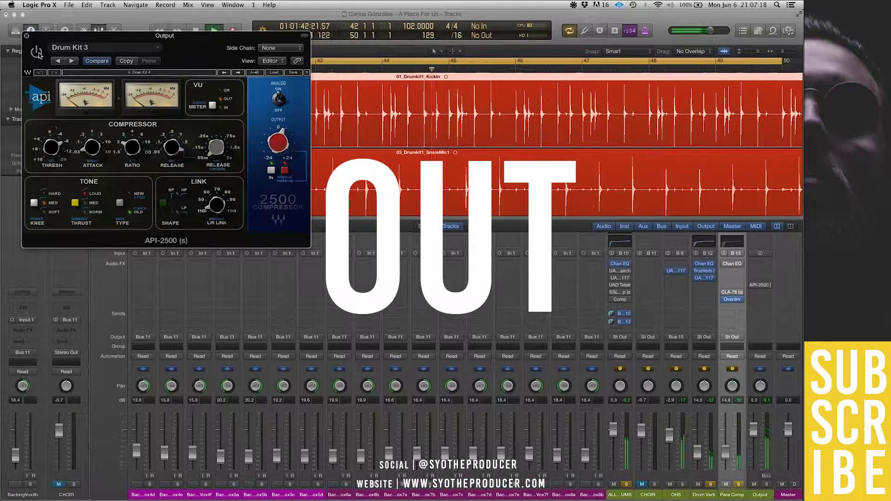
left_click(38, 54)
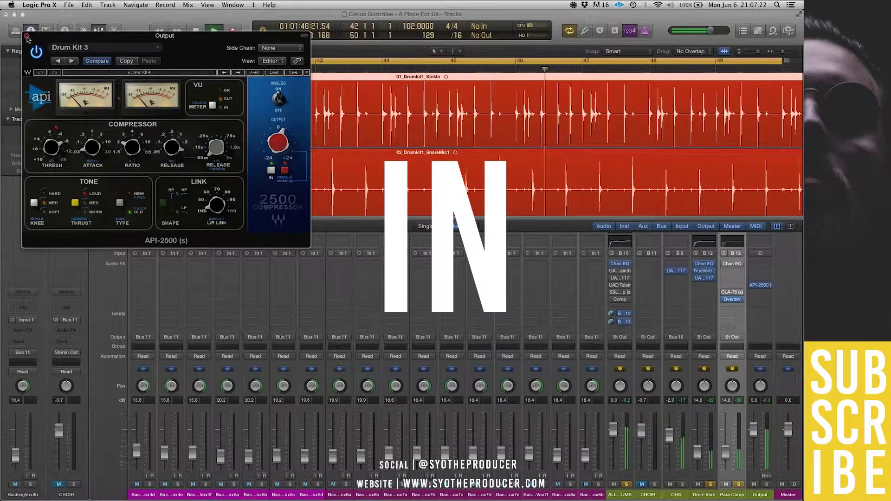
Step: Adjust the attack of the Output channel's API-2500 while the drums play, and stop playback
left_click(92, 148)
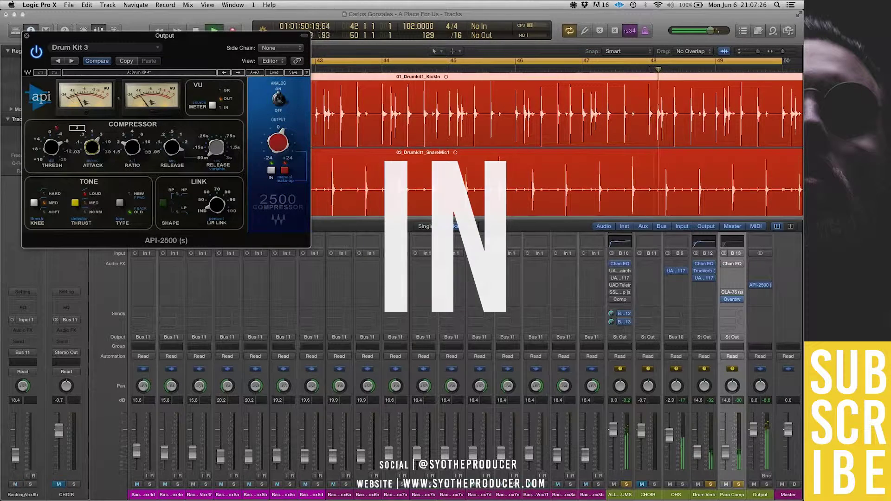
left_click_drag(92, 148, 92, 155)
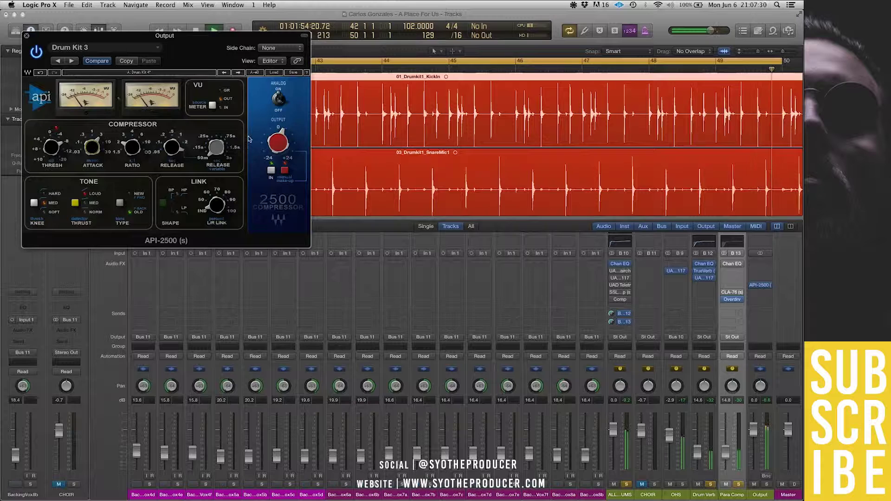
key("space")
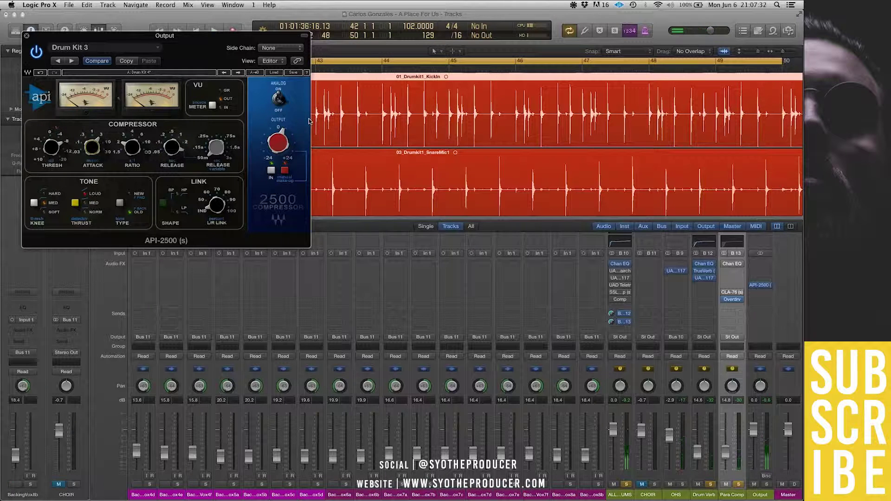